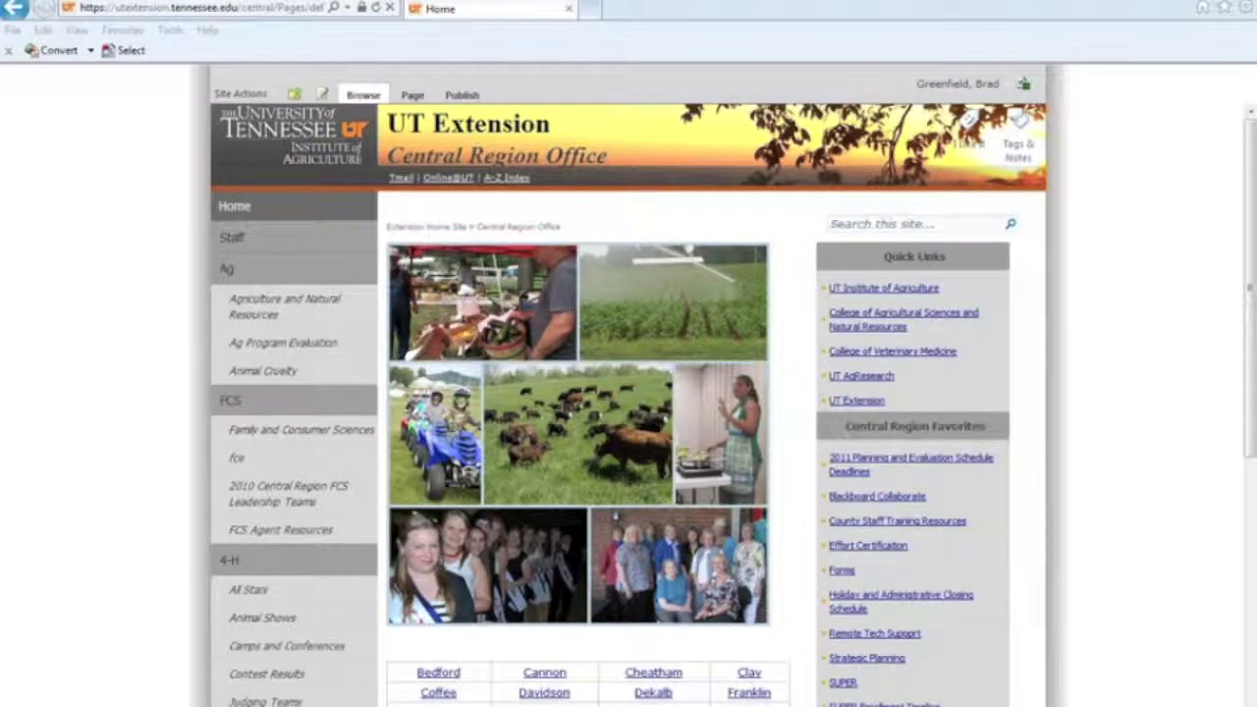
Switch to Notepad and review the iframe embed code stored in the test text file, then minimize the file's window
{"action": "key", "text": "alt+Tab"}
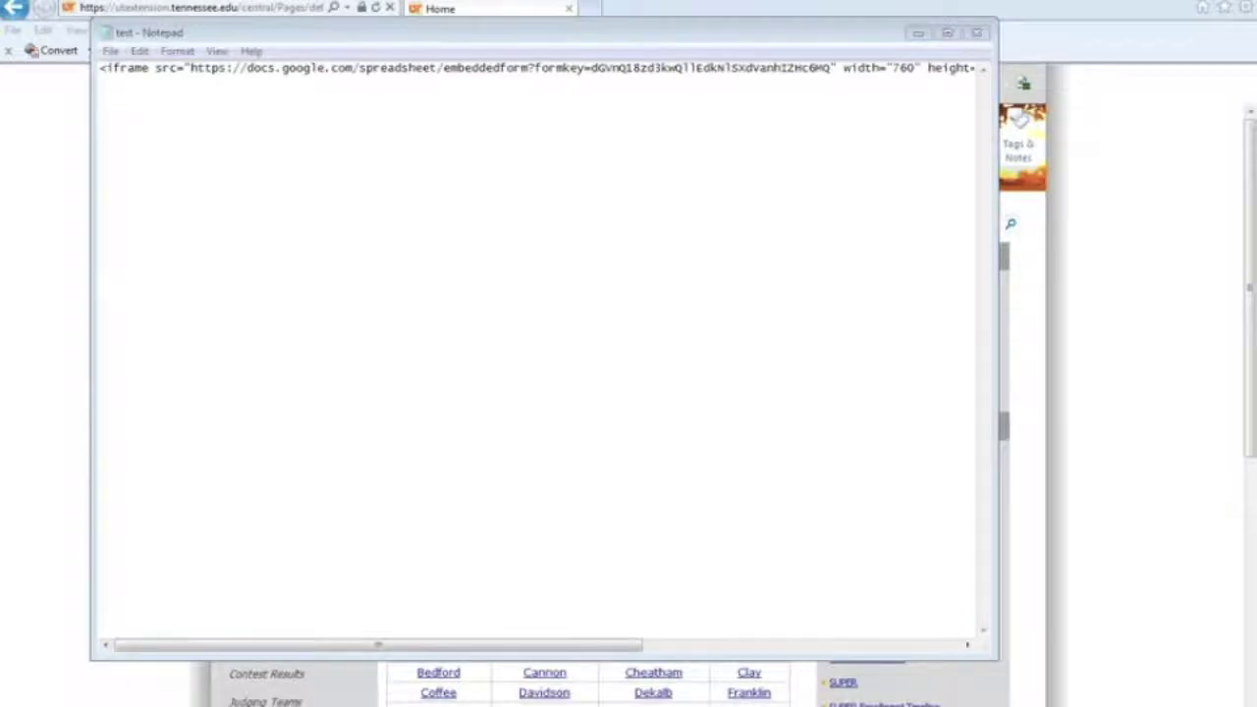
{"action": "left_click_drag", "start_coordinate": [657, 36], "coordinate": [741, 128]}
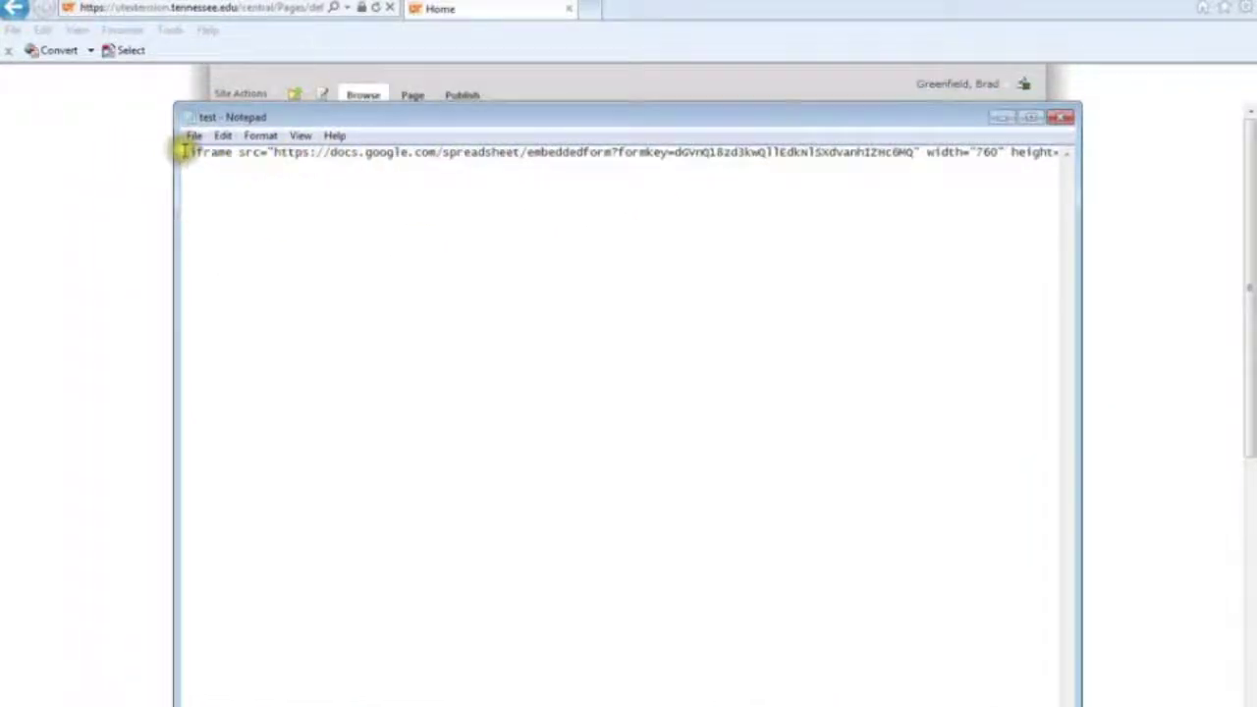
{"action": "left_click_drag", "start_coordinate": [182, 150], "coordinate": [923, 188]}
{"action": "left_click", "coordinate": [880, 265]}
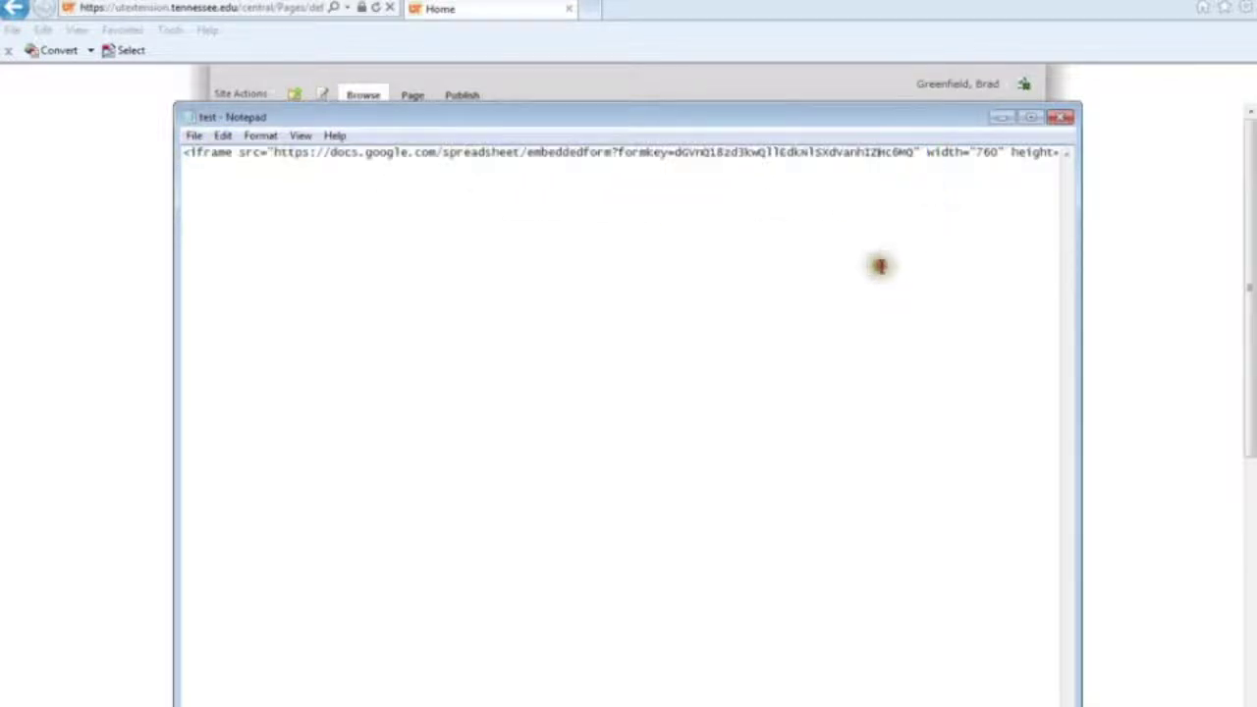
{"action": "left_click", "coordinate": [1004, 119]}
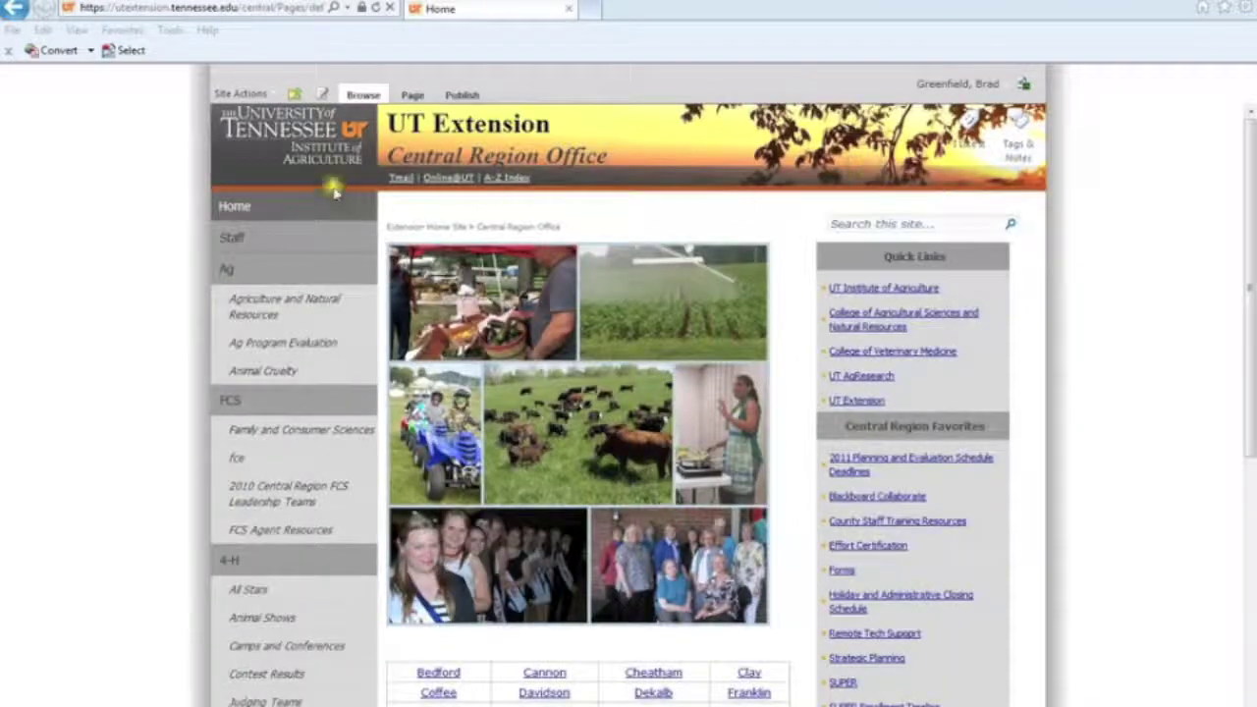
Open the content and structure manager for the Central Region Office site, accepting the sign-in with the saved credentials
{"action": "left_click", "coordinate": [257, 94]}
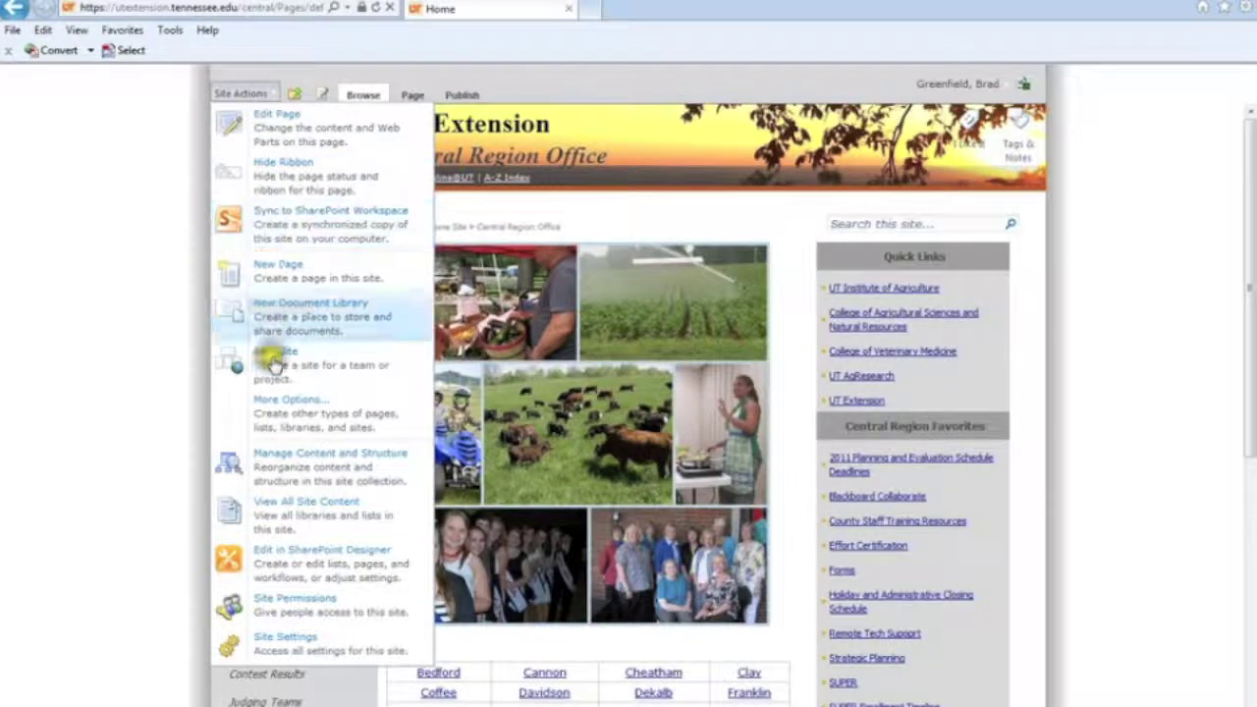
{"action": "left_click", "coordinate": [283, 469]}
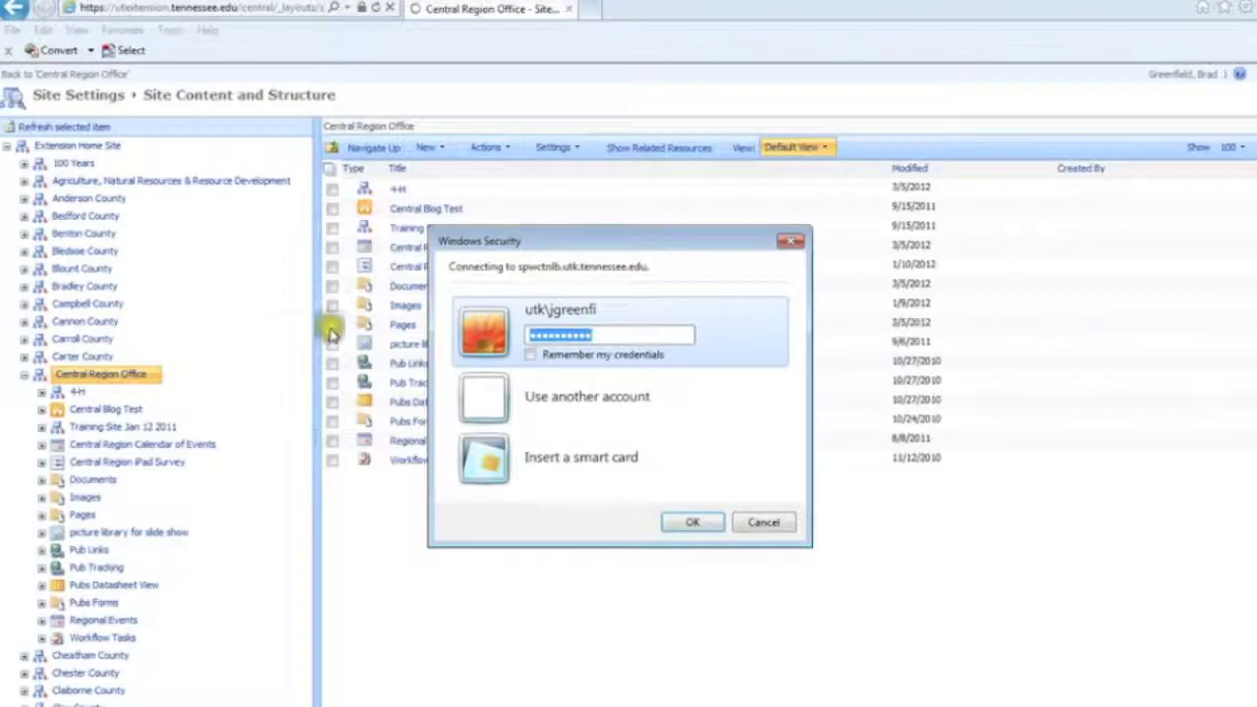
{"action": "left_click", "coordinate": [675, 520]}
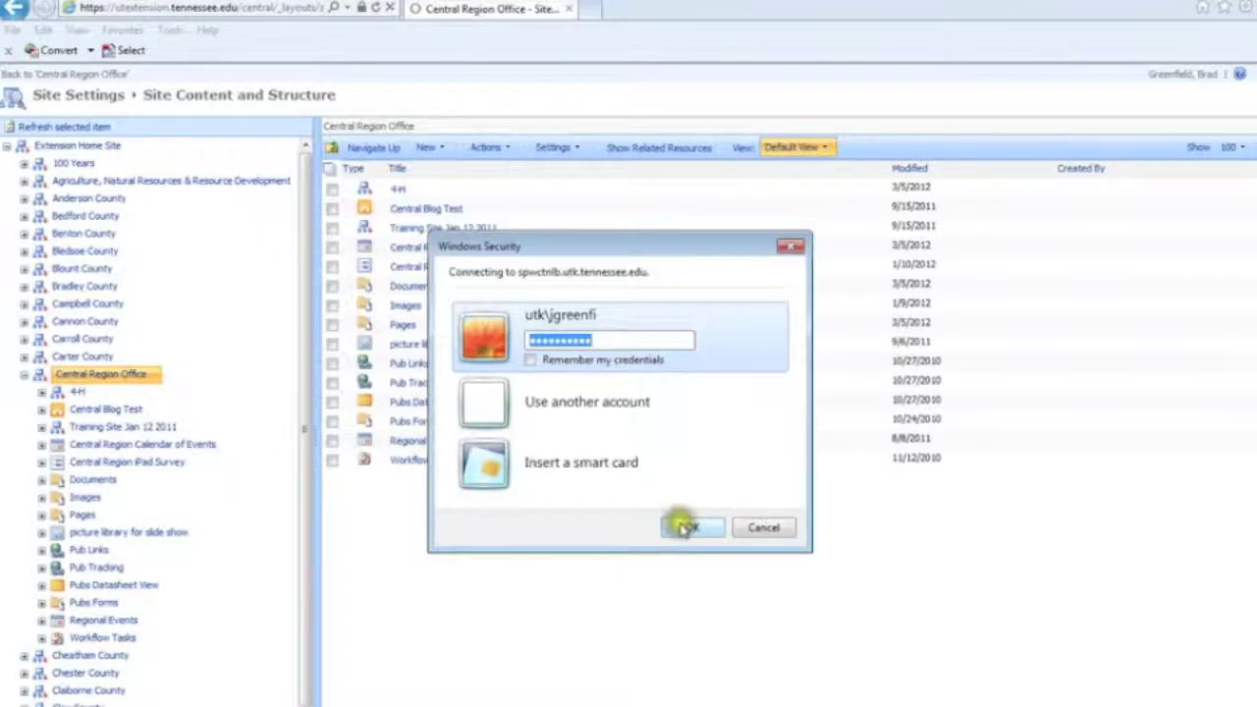
{"action": "left_click", "coordinate": [684, 523]}
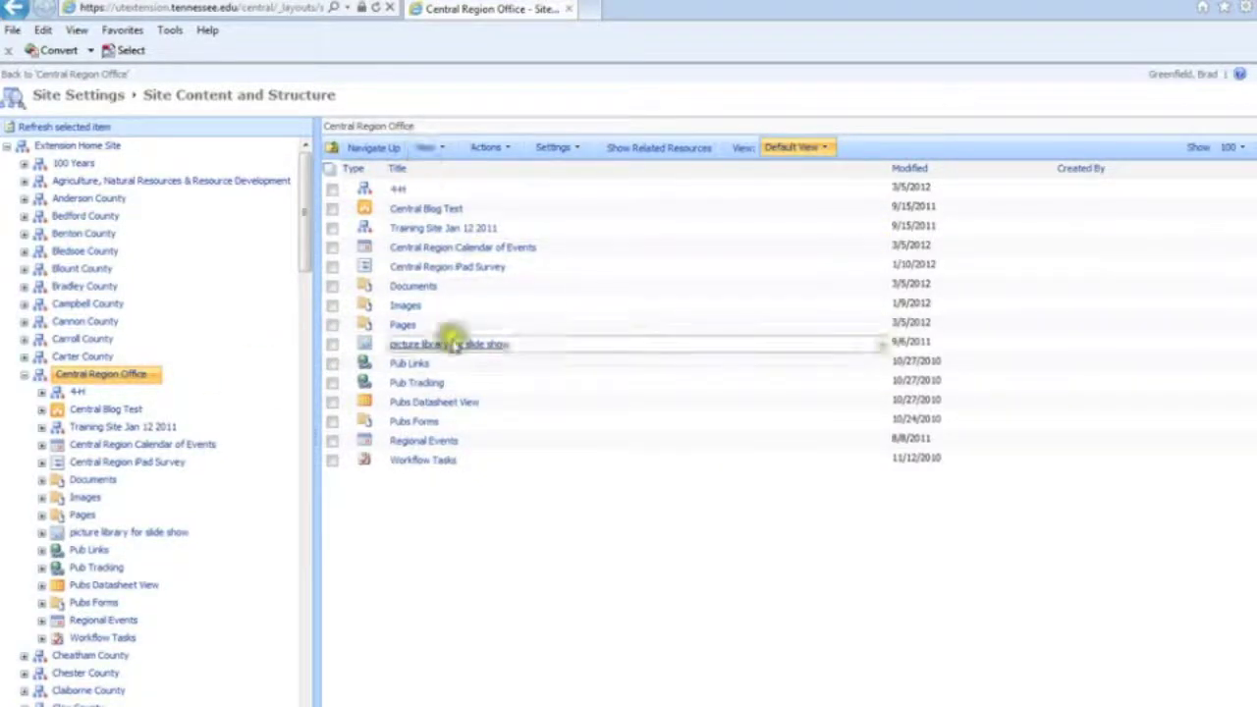
Create and save a new folder named Test in the site's Documents library
{"action": "left_click", "coordinate": [416, 292]}
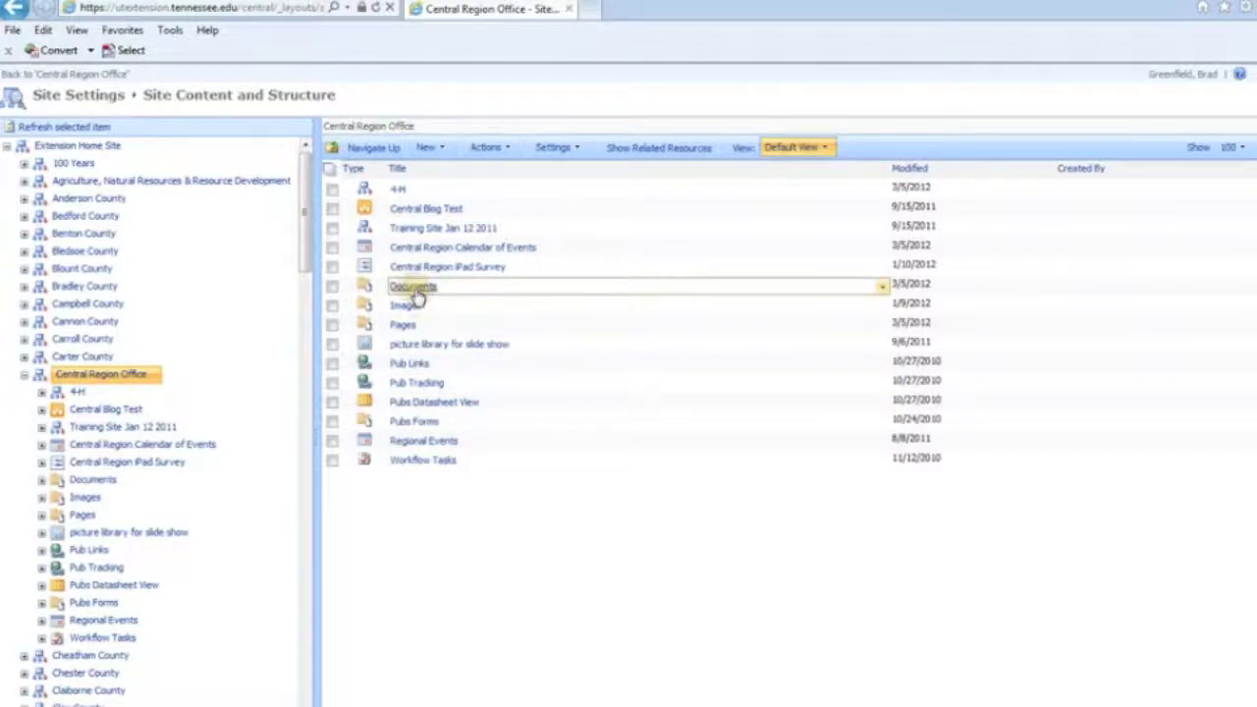
{"action": "left_click_drag", "start_coordinate": [416, 300], "coordinate": [884, 291]}
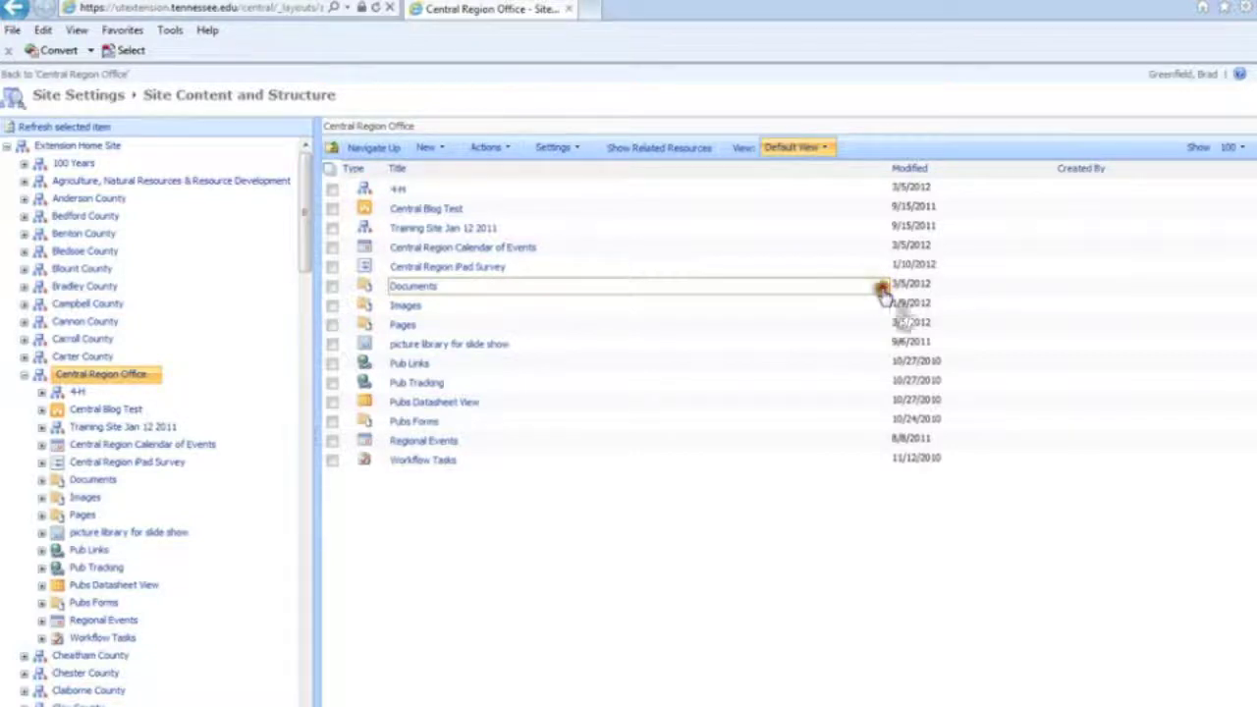
{"action": "left_click", "coordinate": [882, 286]}
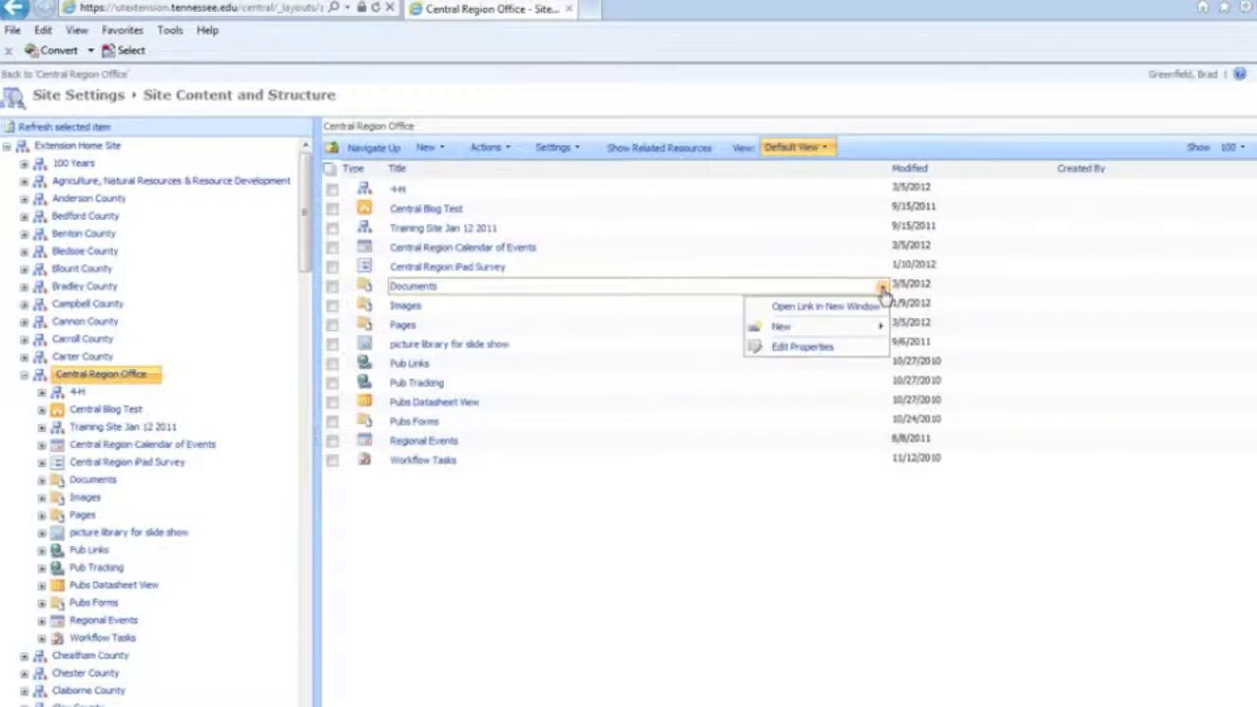
{"action": "left_click", "coordinate": [850, 326]}
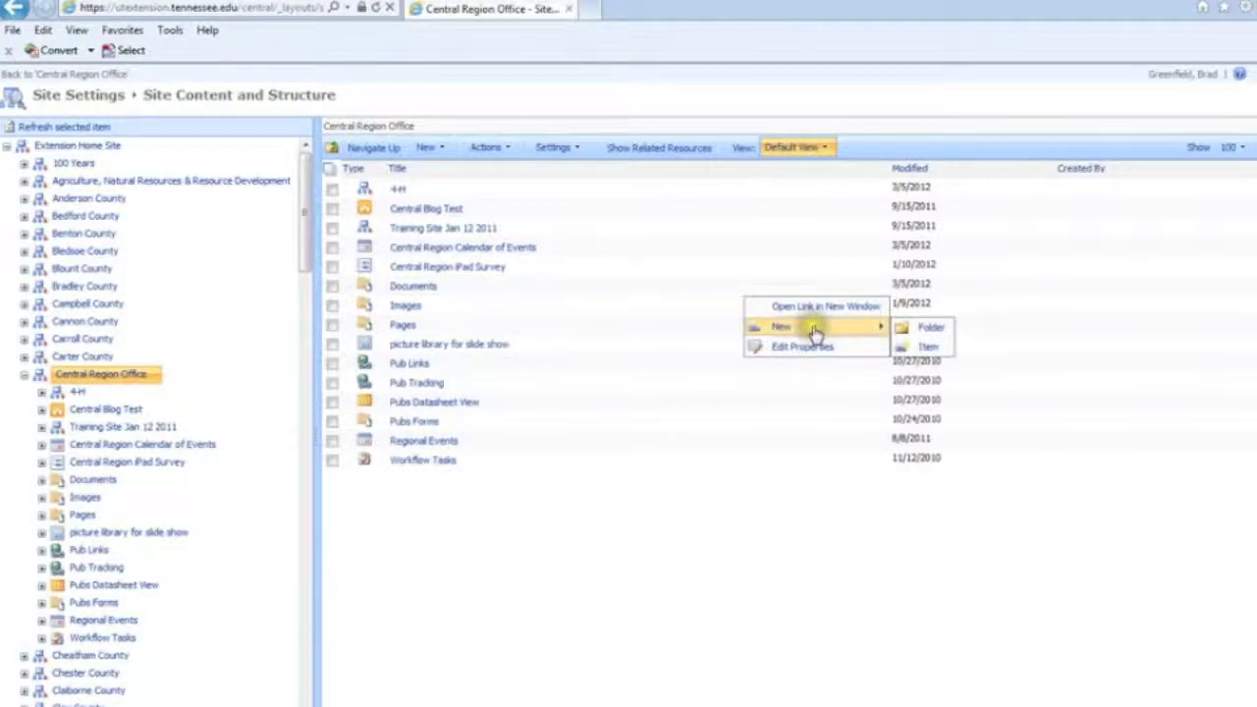
{"action": "left_click", "coordinate": [921, 328]}
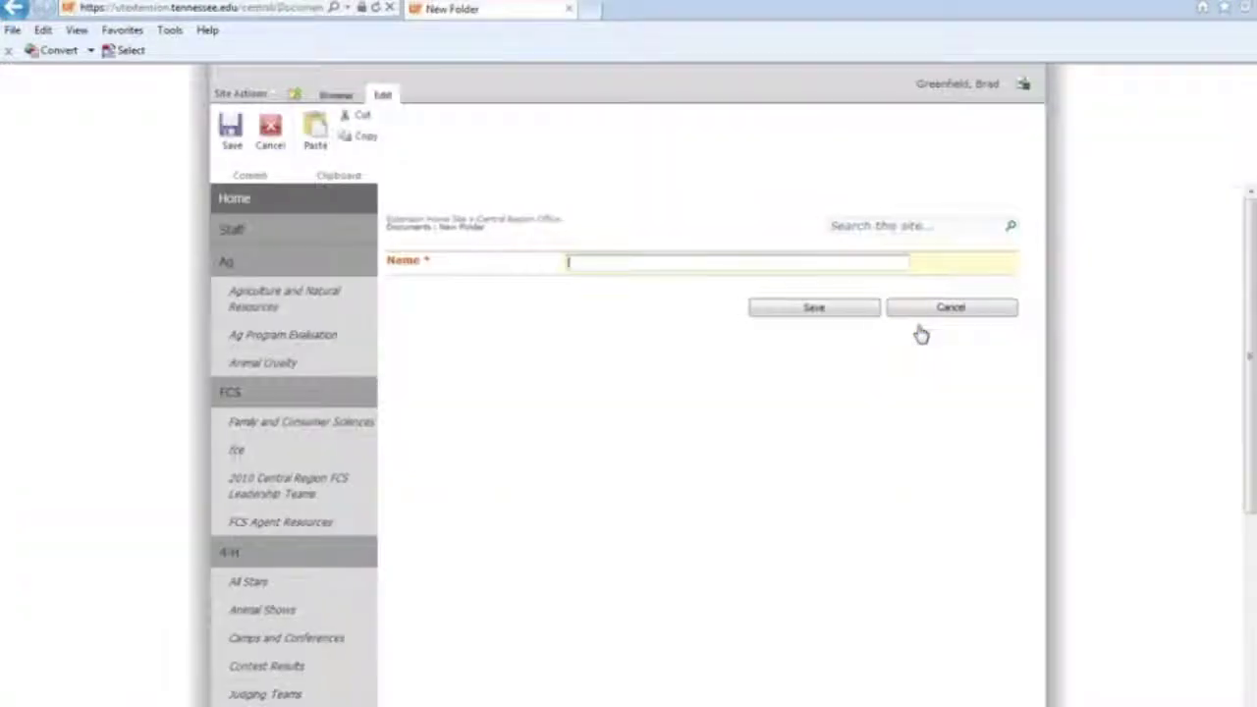
{"action": "left_click", "coordinate": [643, 269]}
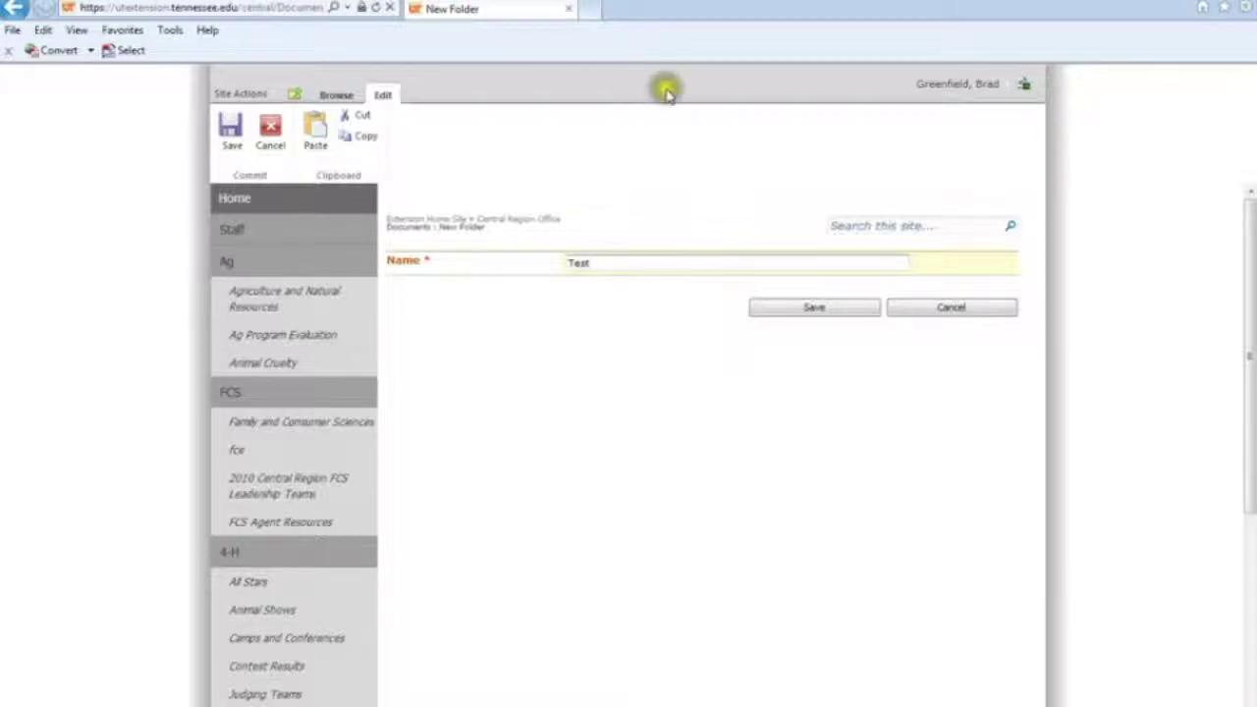
{"action": "left_click", "coordinate": [836, 309]}
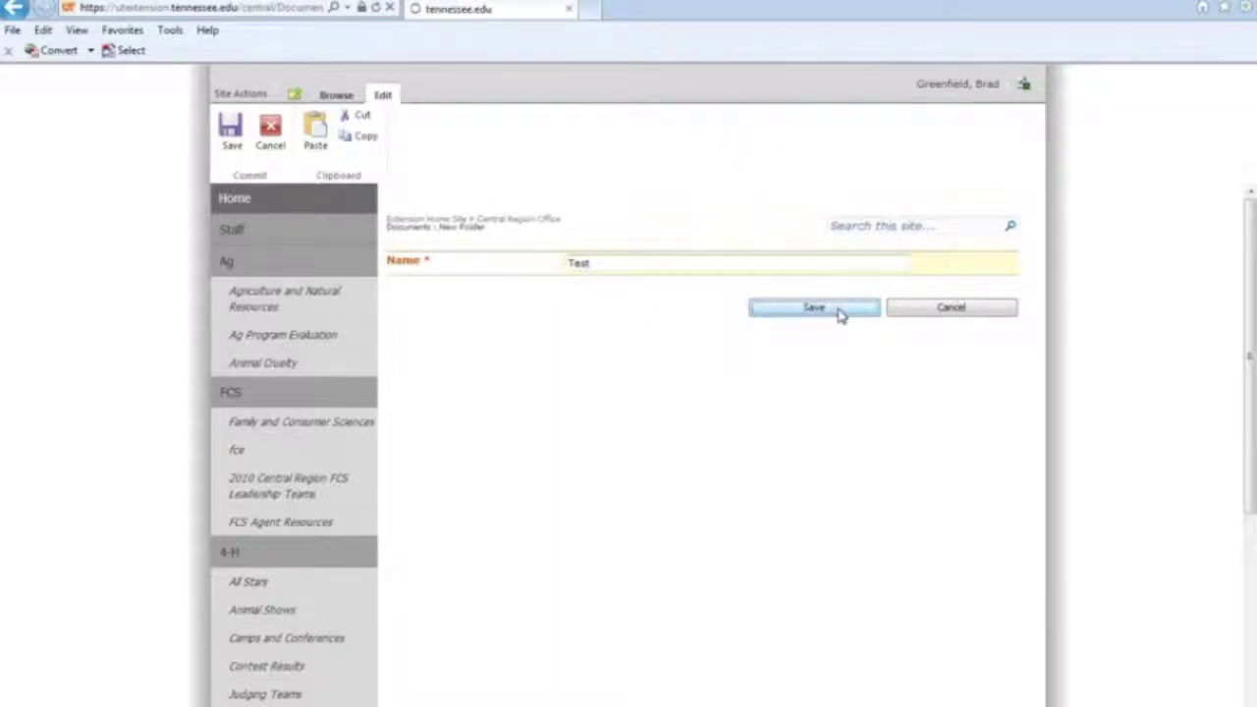
Leave the content and structure manager and open the listing of all site content
{"action": "left_click", "coordinate": [432, 345]}
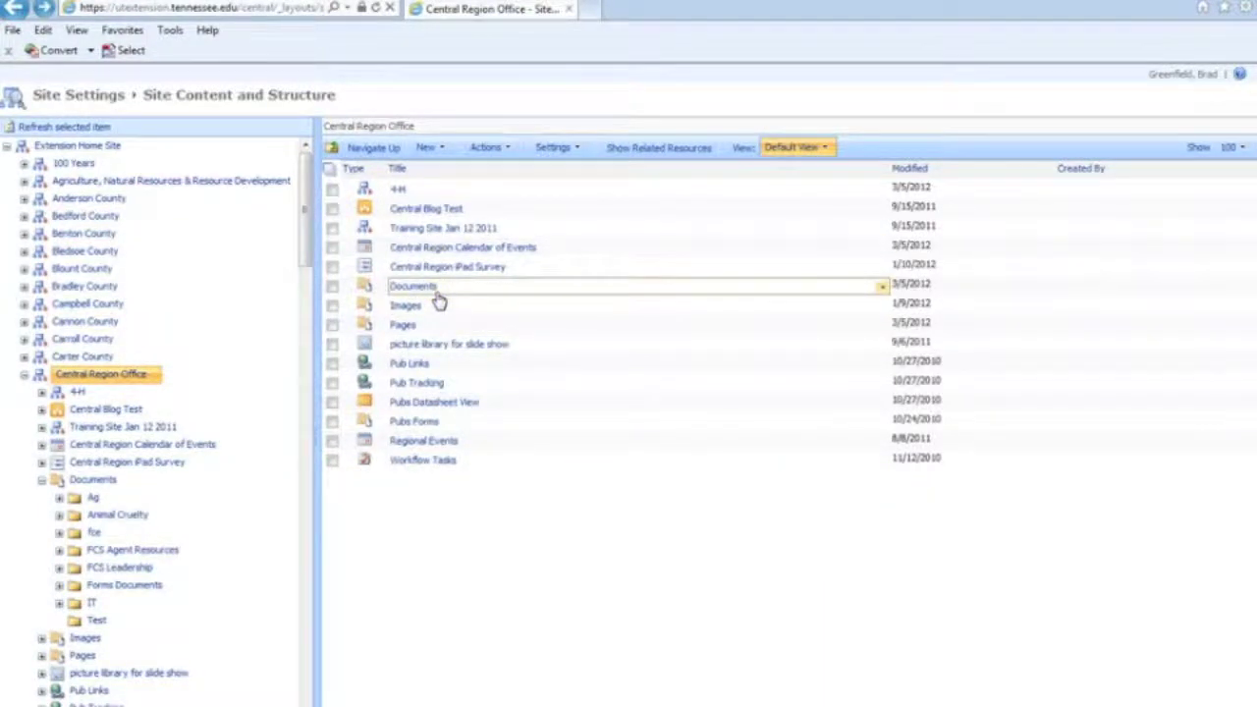
{"action": "left_click", "coordinate": [612, 249]}
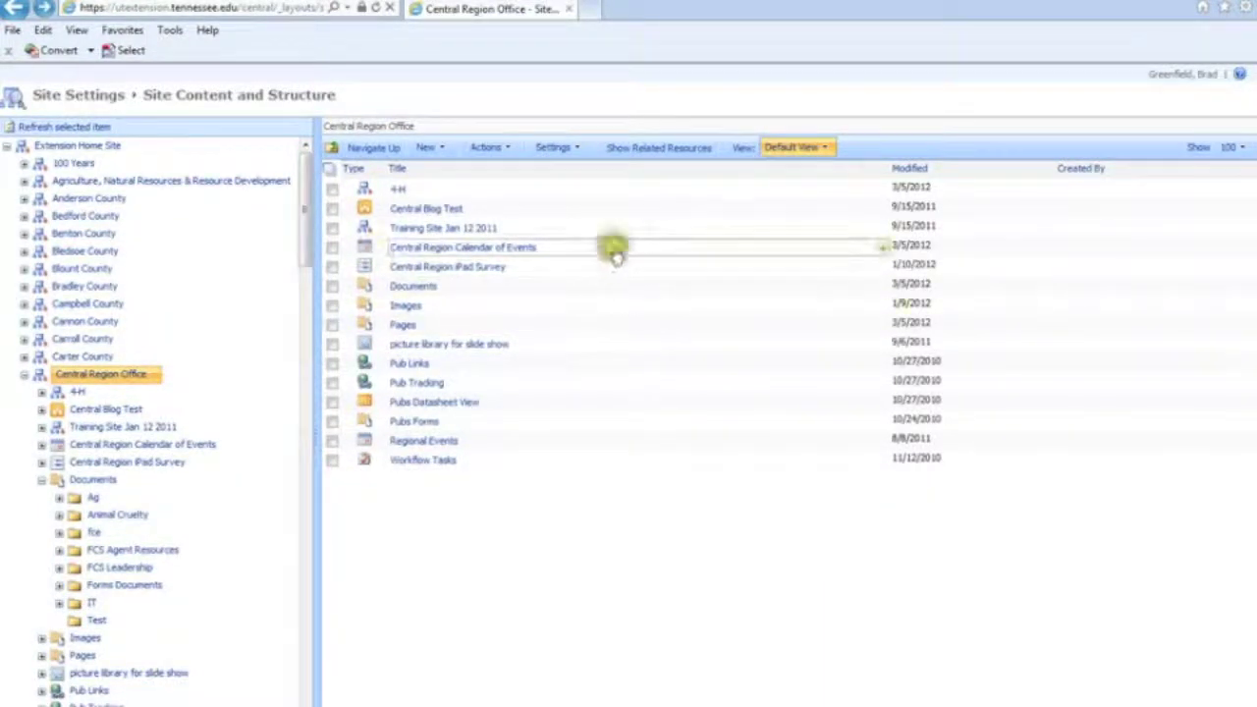
{"action": "left_click", "coordinate": [55, 98]}
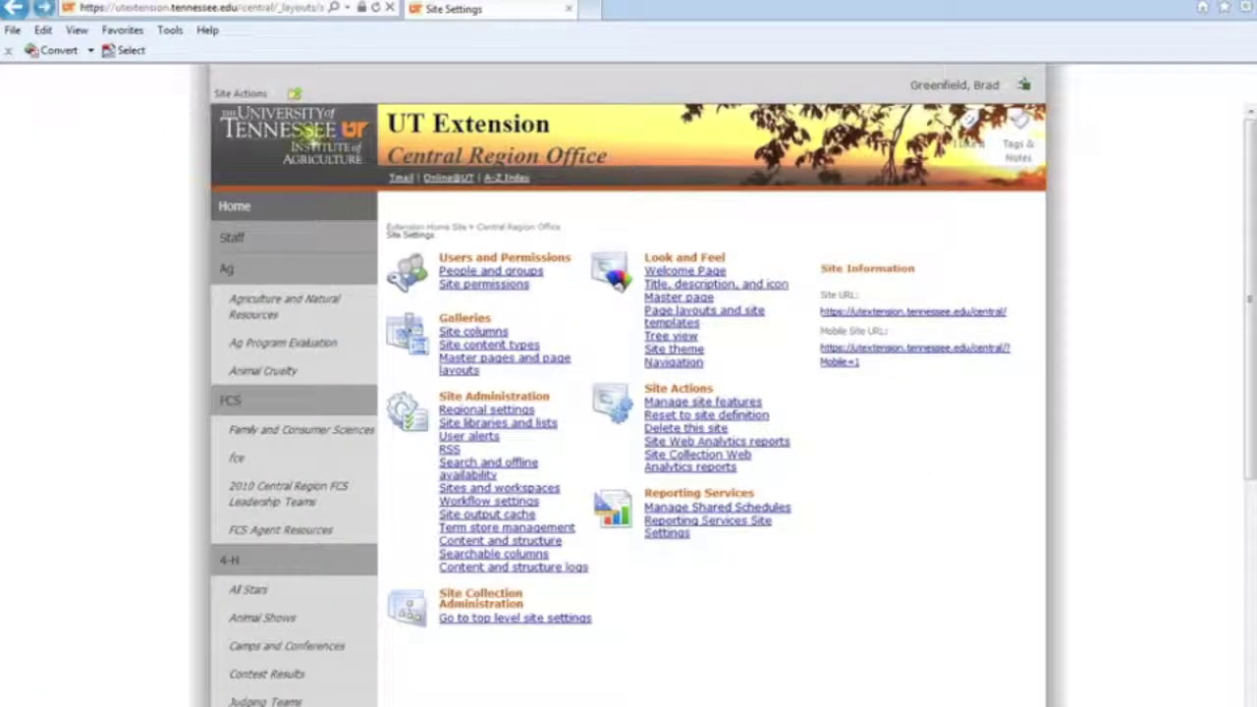
{"action": "left_click", "coordinate": [267, 93]}
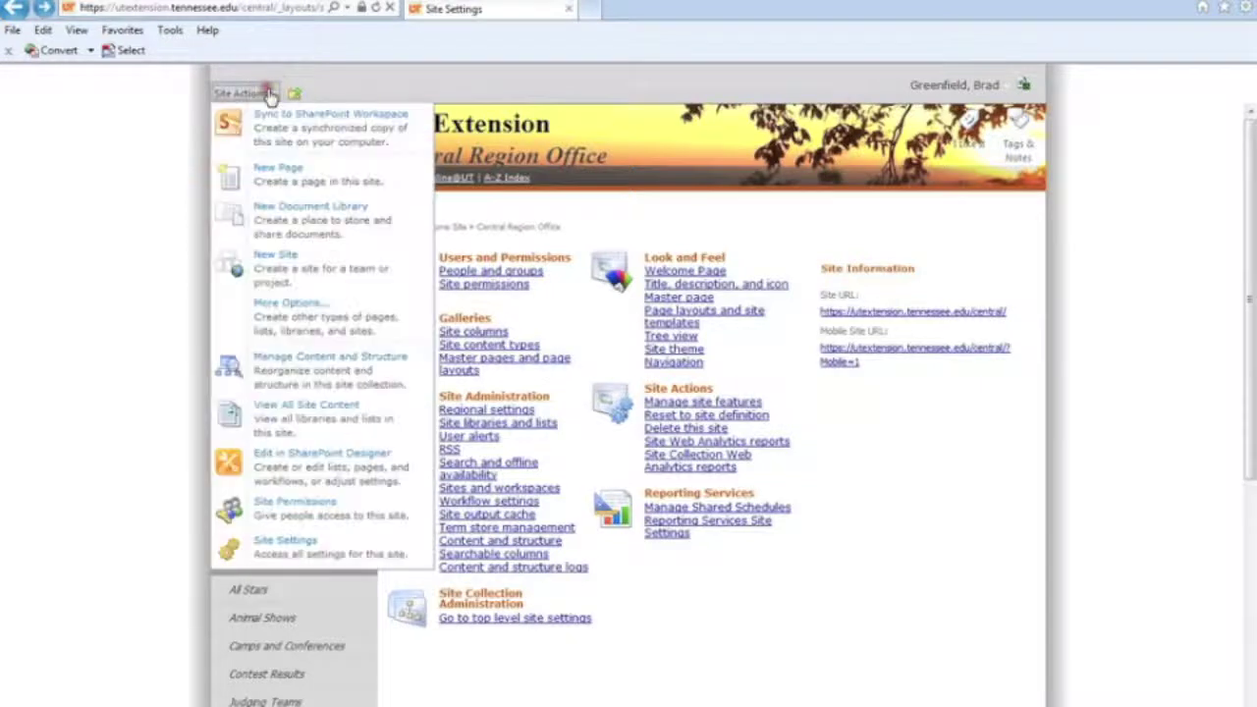
{"action": "left_click", "coordinate": [274, 404]}
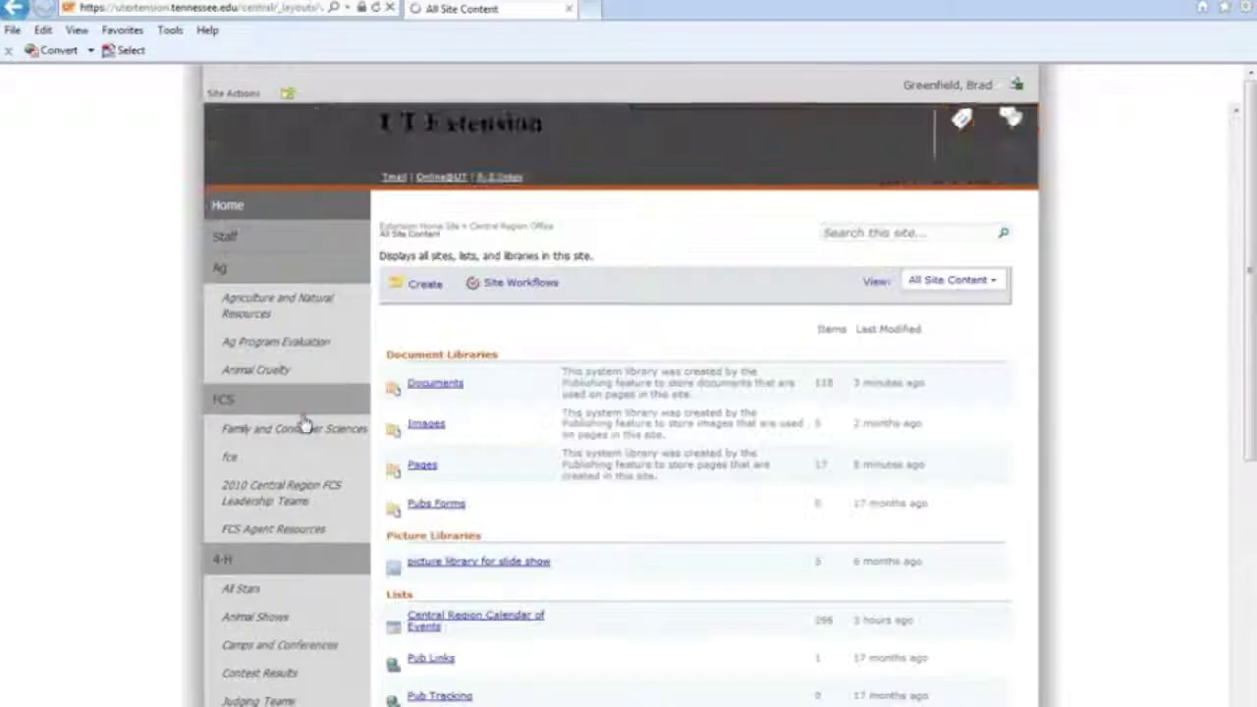
Open the Test folder inside the Documents library
{"action": "scroll", "coordinate": [579, 520], "scroll_direction": "down", "scroll_amount": 2}
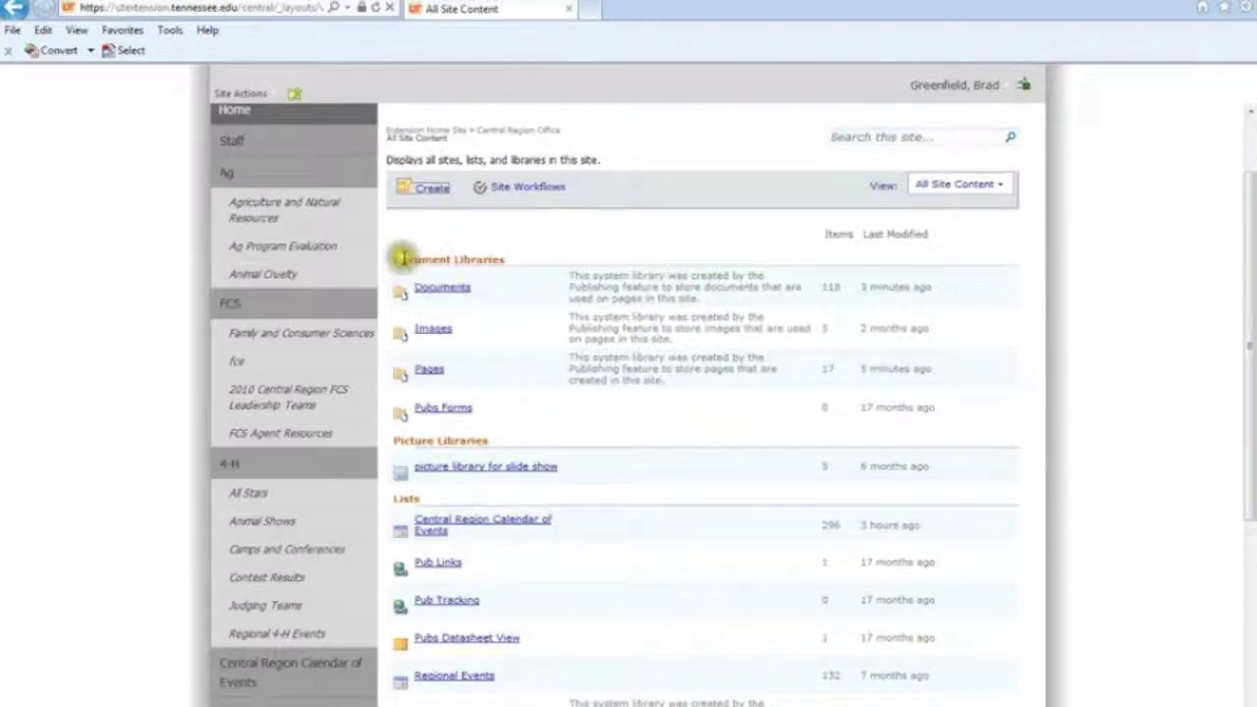
{"action": "left_click", "coordinate": [441, 289]}
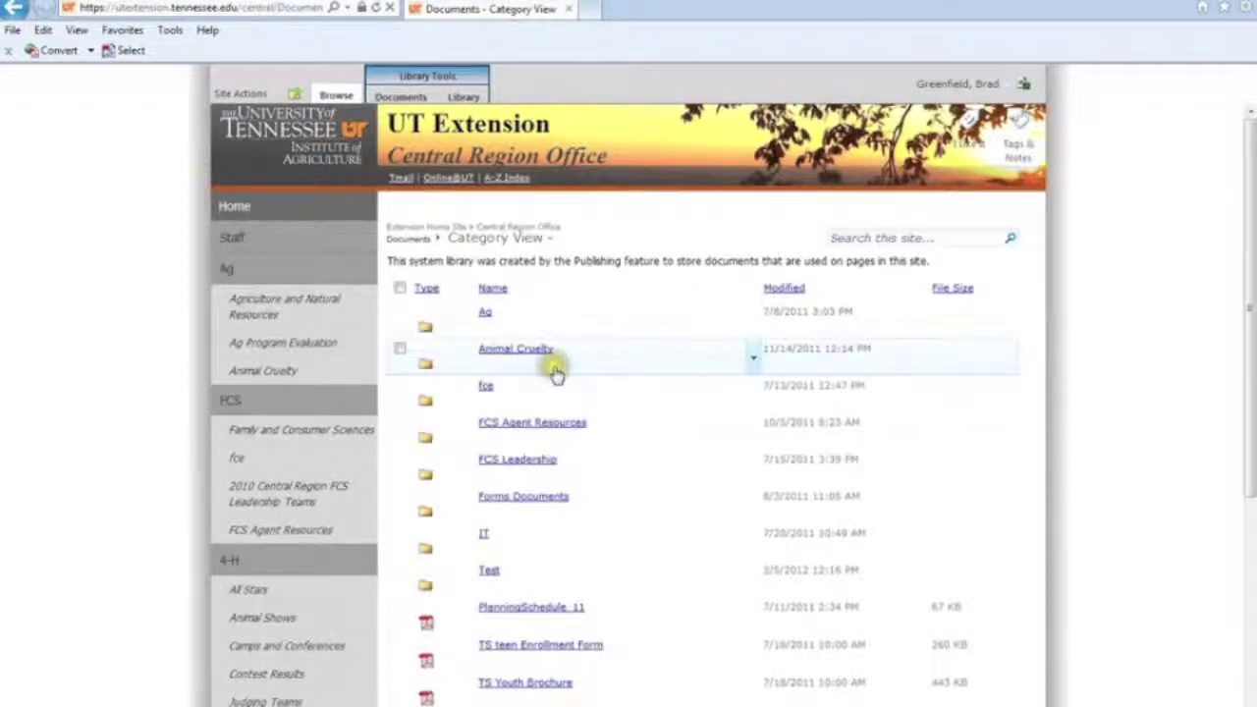
{"action": "scroll", "coordinate": [695, 575], "scroll_direction": "down", "scroll_amount": 2}
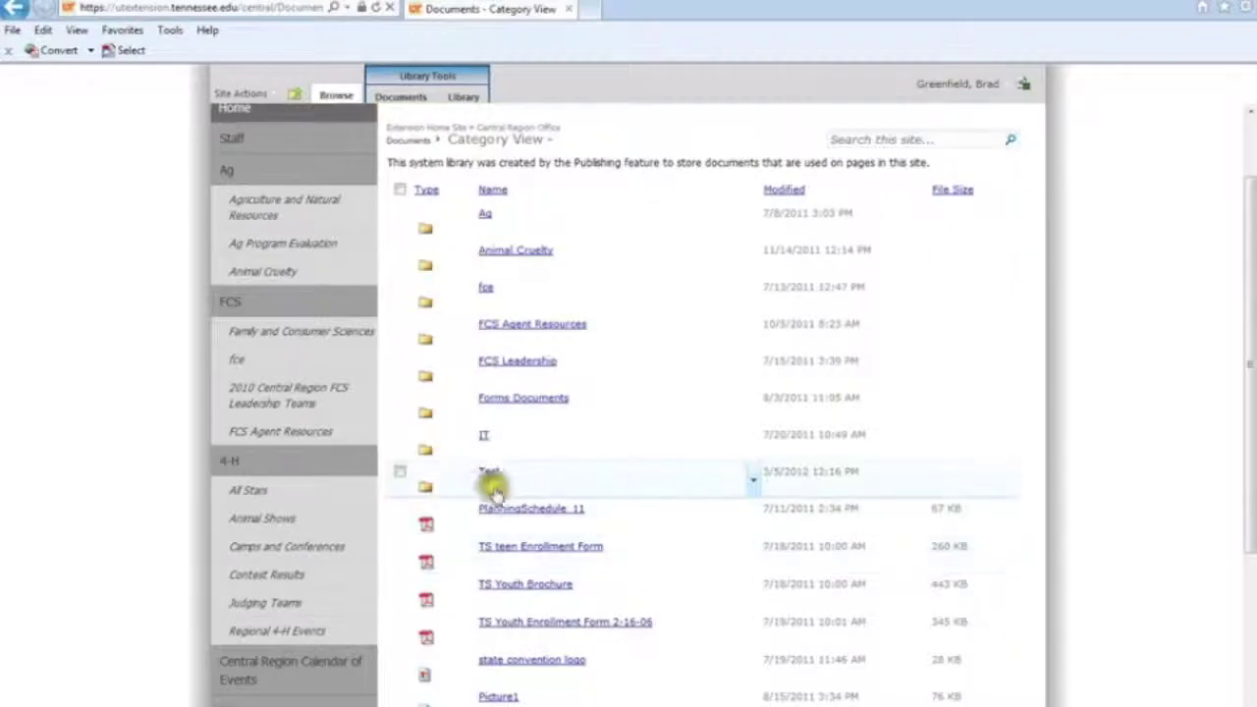
{"action": "scroll", "coordinate": [492, 487], "scroll_direction": "down", "scroll_amount": 3}
{"action": "scroll", "coordinate": [495, 461], "scroll_direction": "up", "scroll_amount": 1}
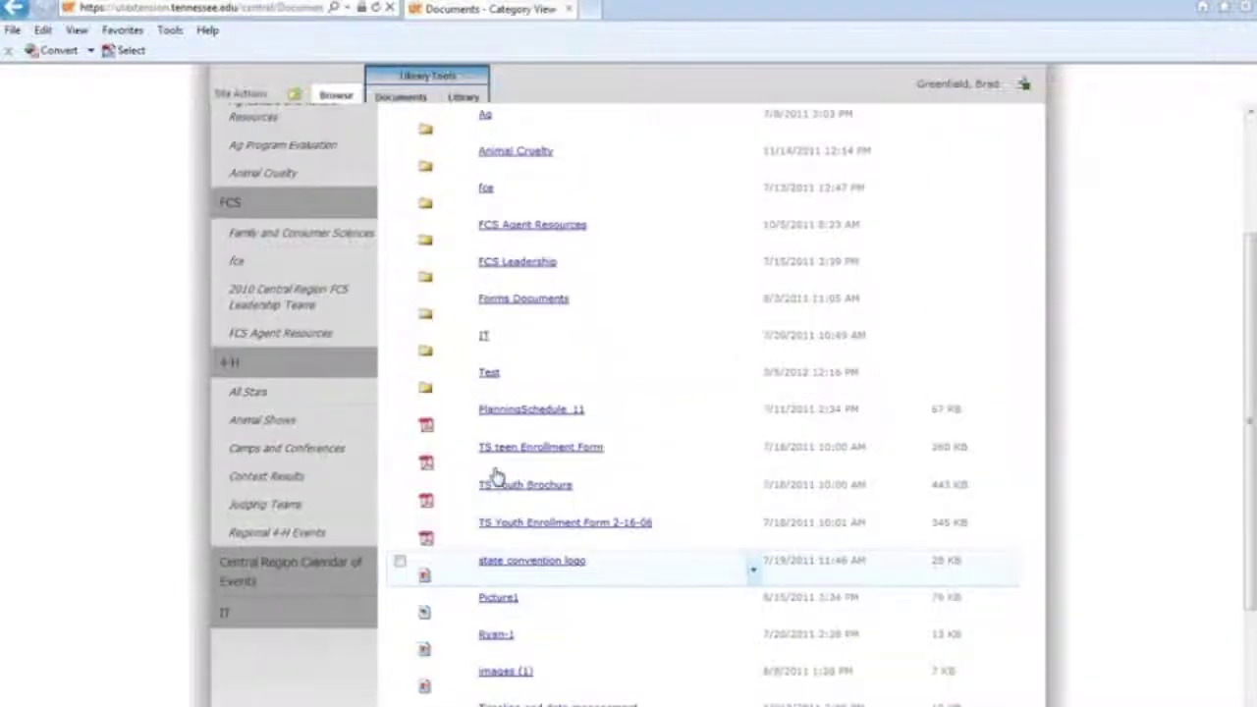
{"action": "left_click", "coordinate": [486, 374]}
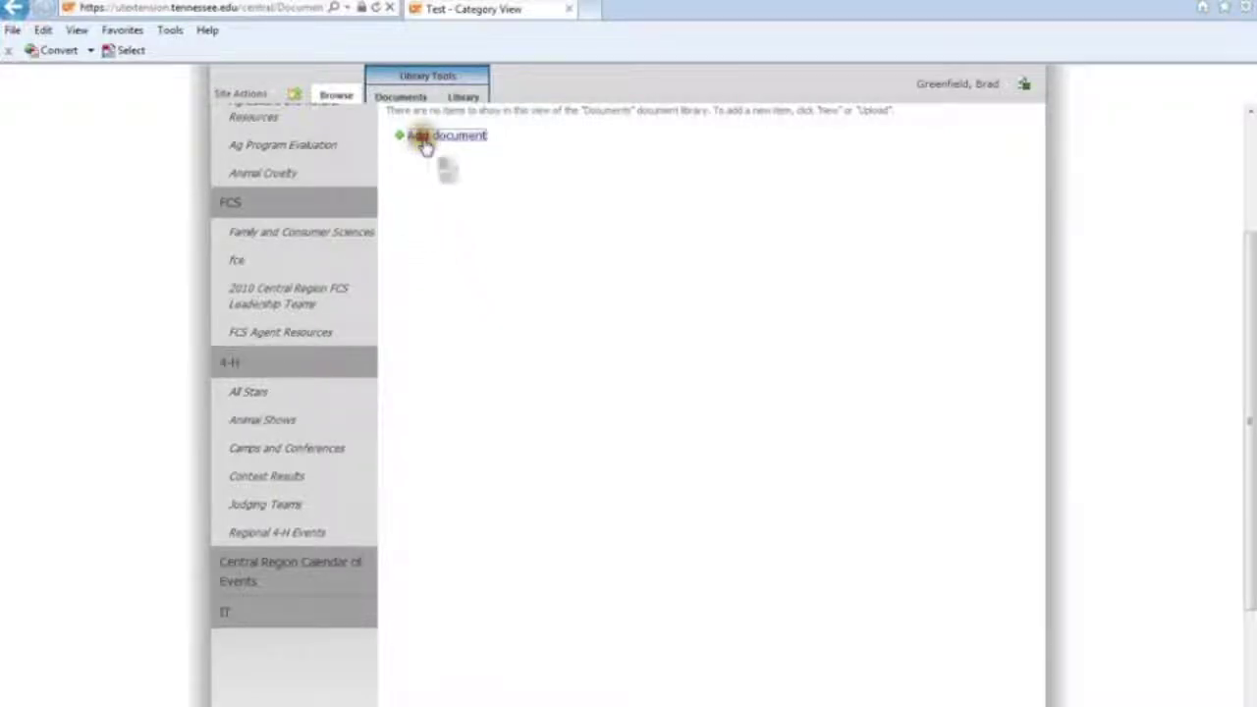
Upload the test text file from the Desktop as a document into the /Test/ folder
{"action": "left_click", "coordinate": [424, 141]}
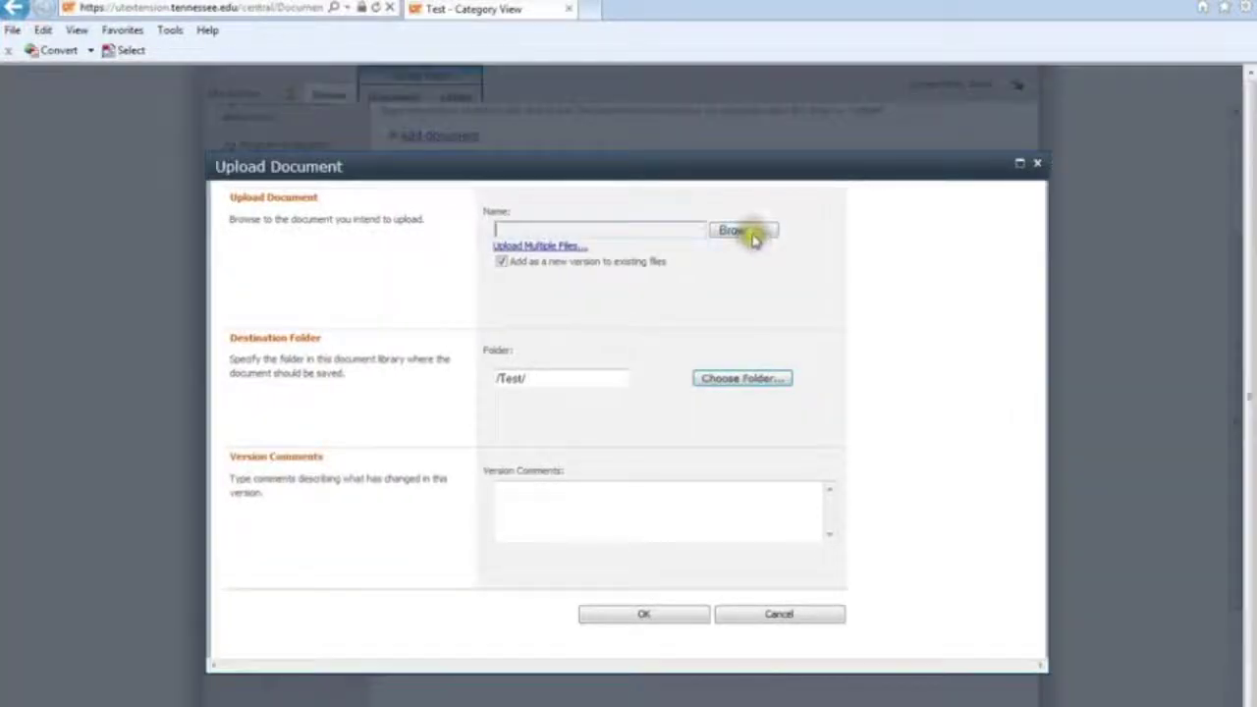
{"action": "left_click", "coordinate": [752, 233]}
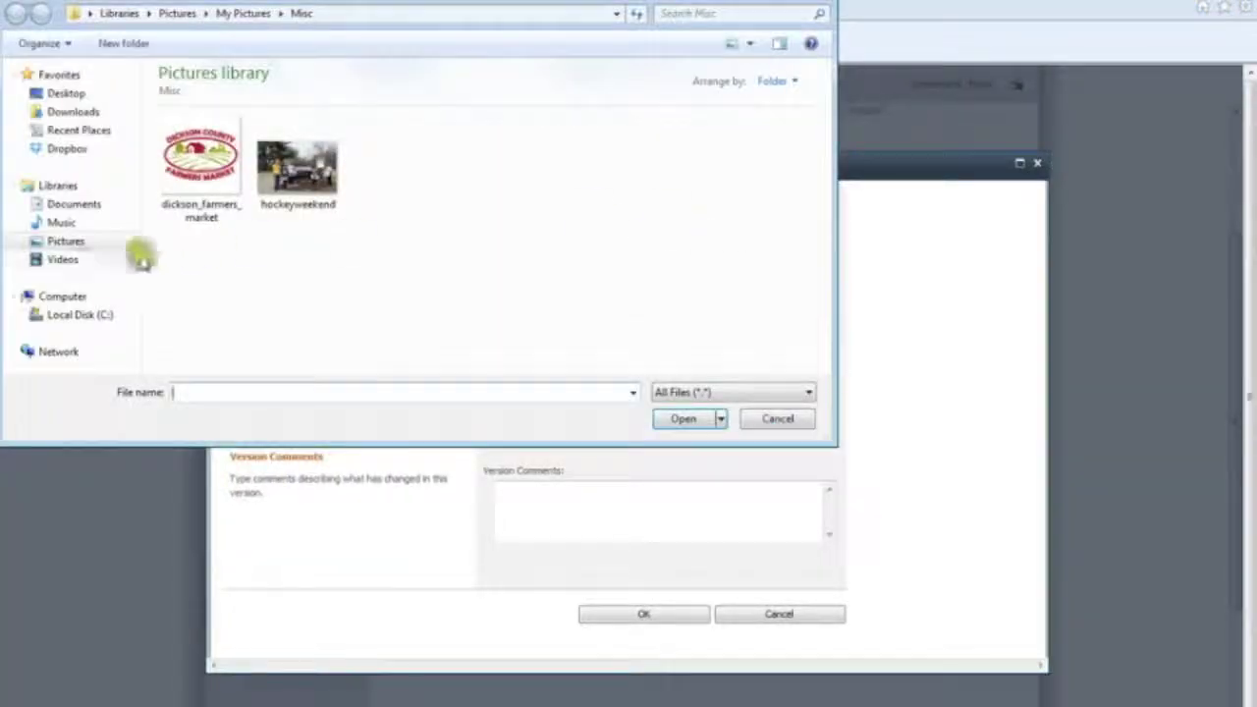
{"action": "left_click", "coordinate": [61, 93]}
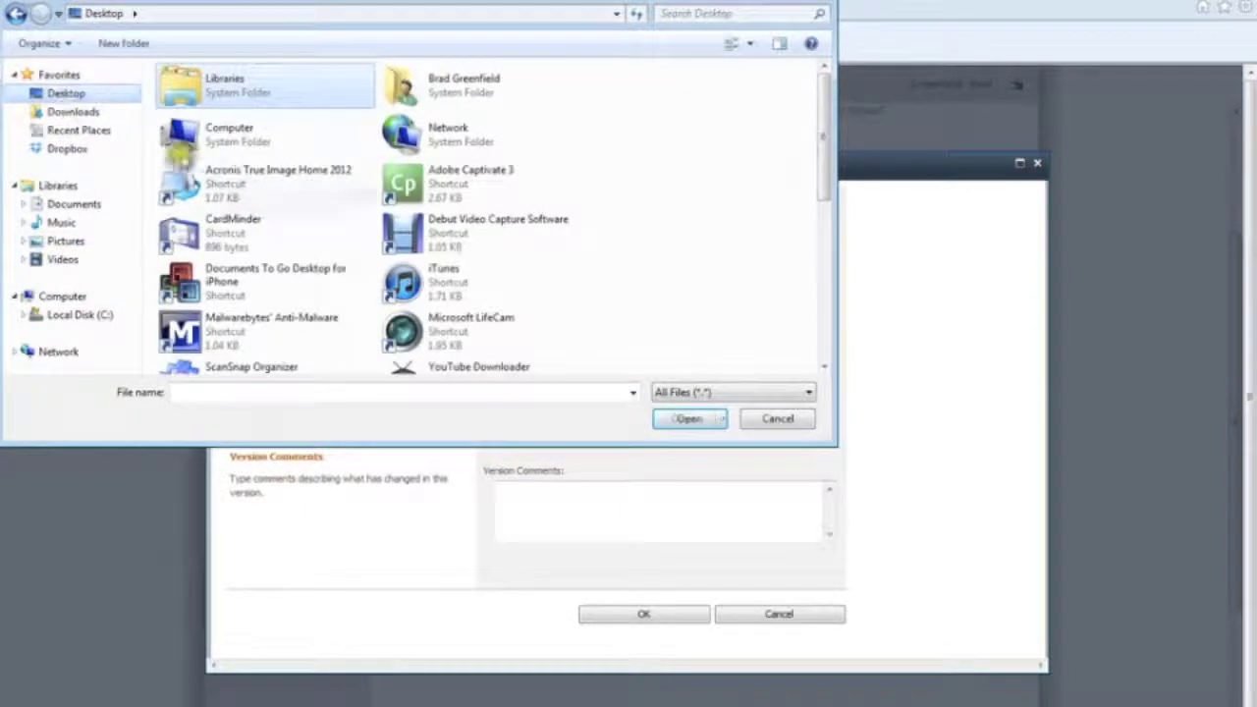
{"action": "left_click", "coordinate": [827, 361]}
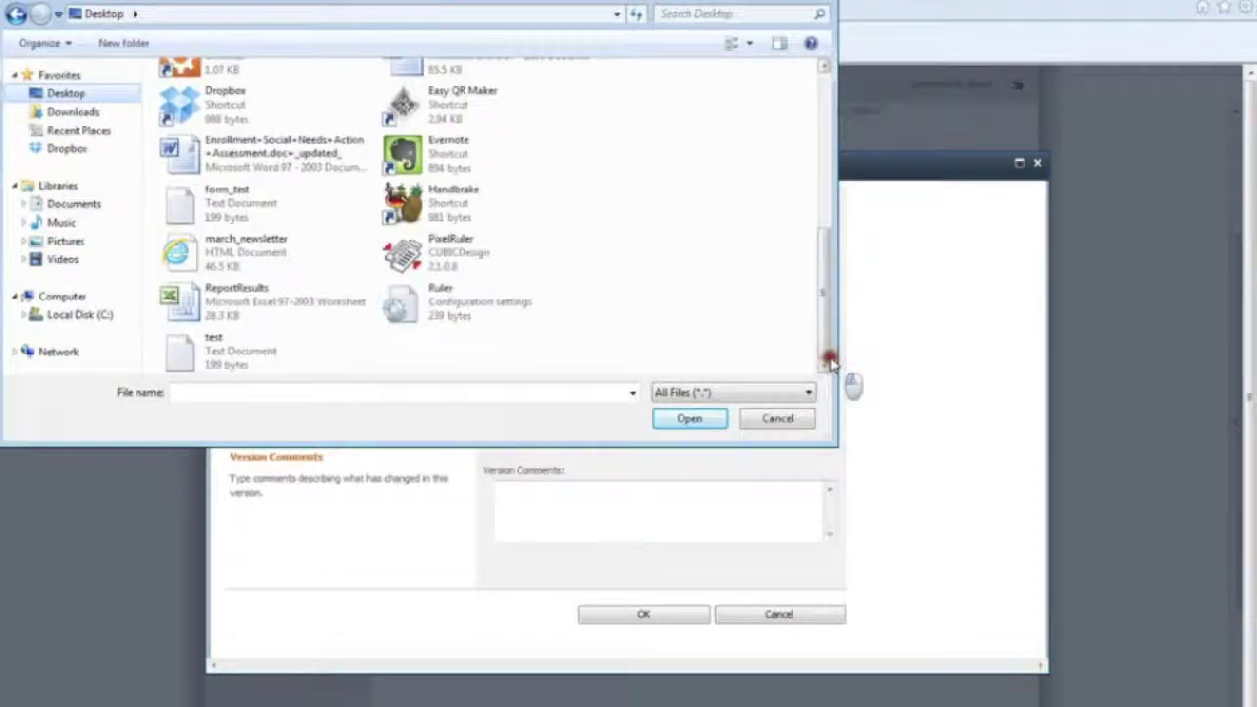
{"action": "left_click", "coordinate": [241, 351]}
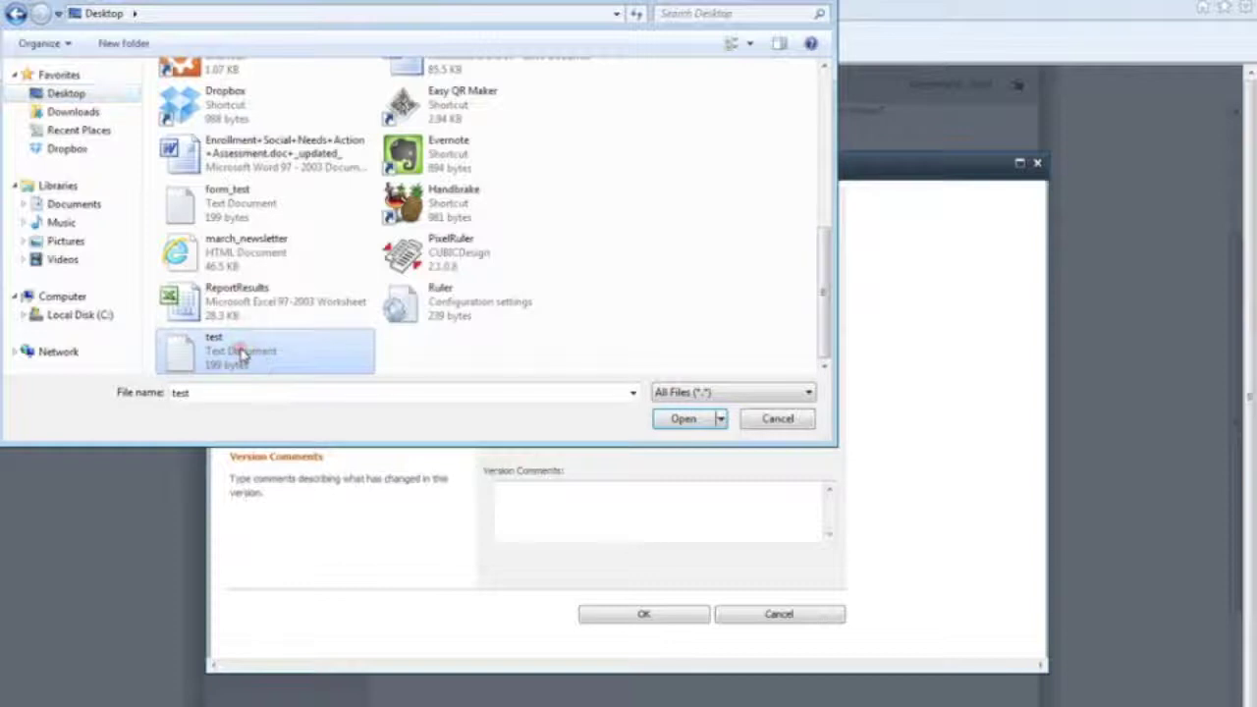
{"action": "left_click", "coordinate": [692, 419]}
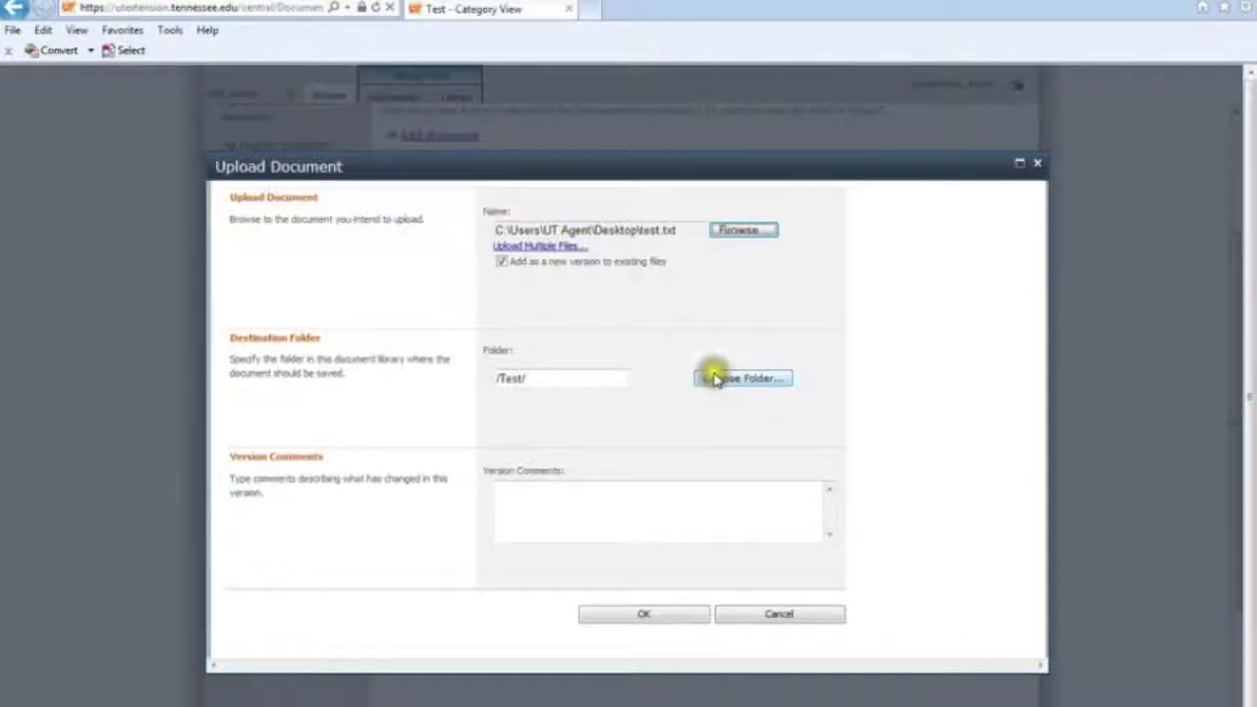
{"action": "left_click", "coordinate": [667, 613]}
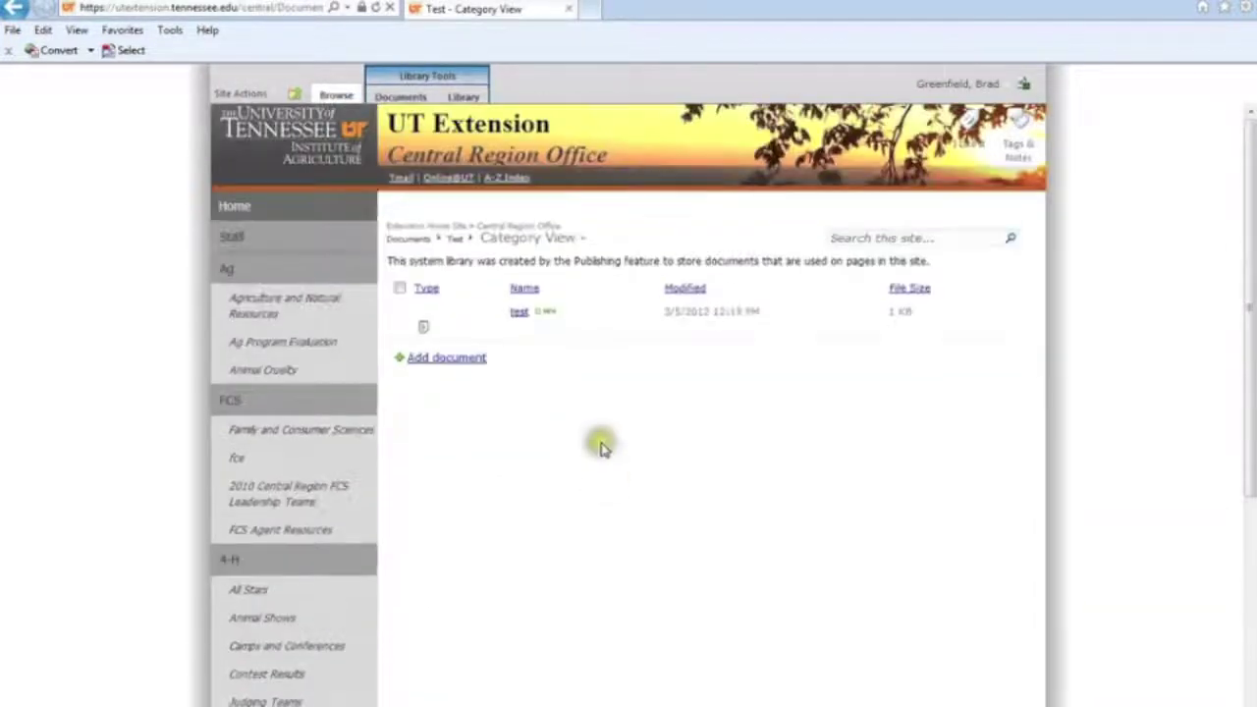
Open the uploaded test file in the browser and copy its full web address
{"action": "mouse_move", "coordinate": [513, 317]}
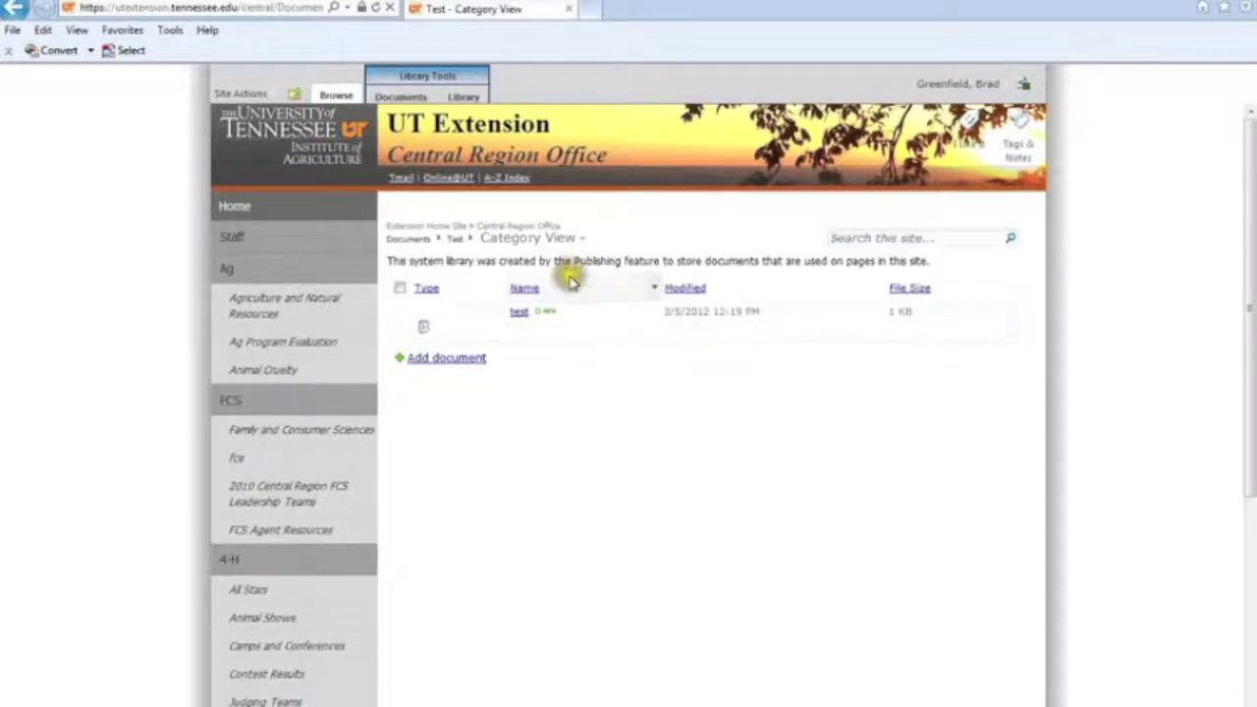
{"action": "left_click", "coordinate": [528, 322]}
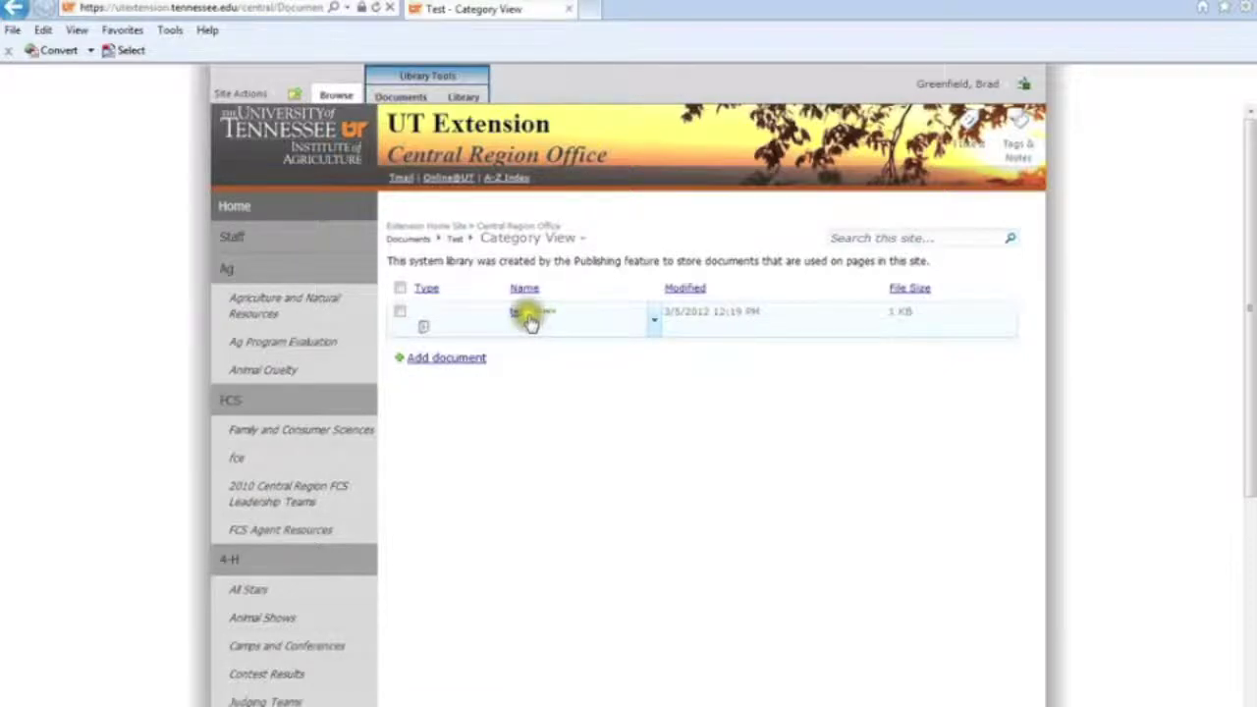
{"action": "left_click", "coordinate": [528, 314]}
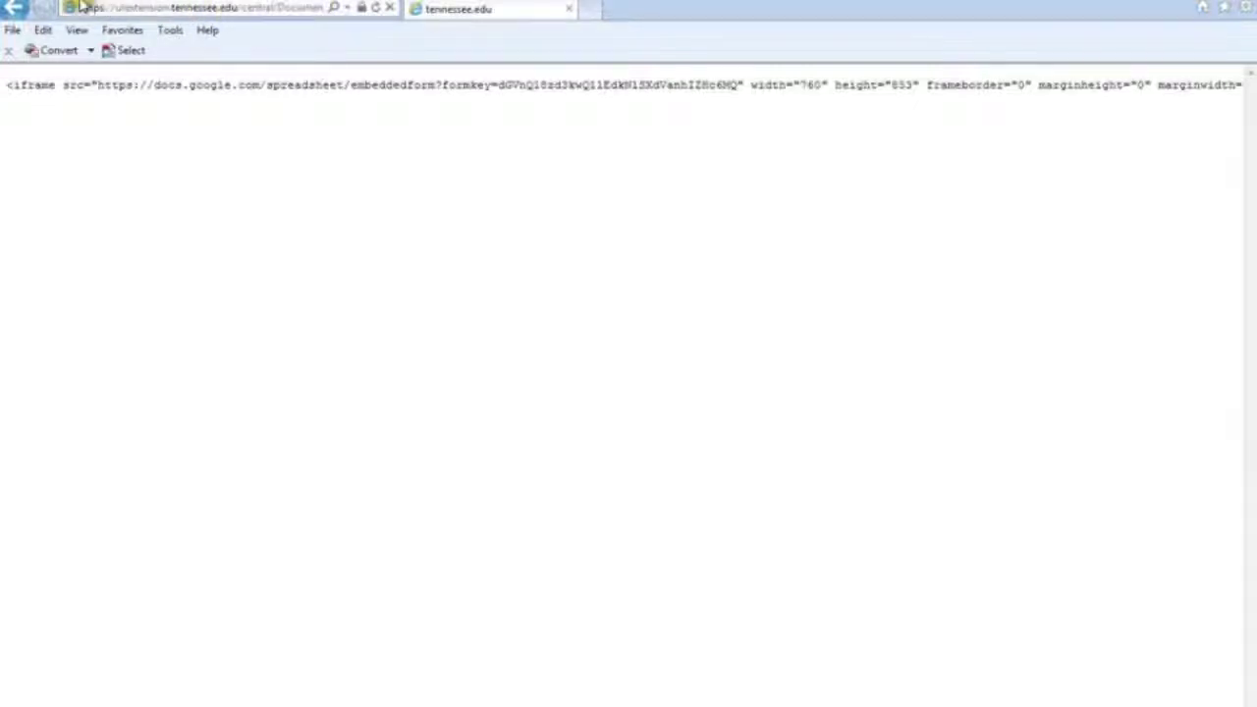
{"action": "left_click", "coordinate": [140, 9]}
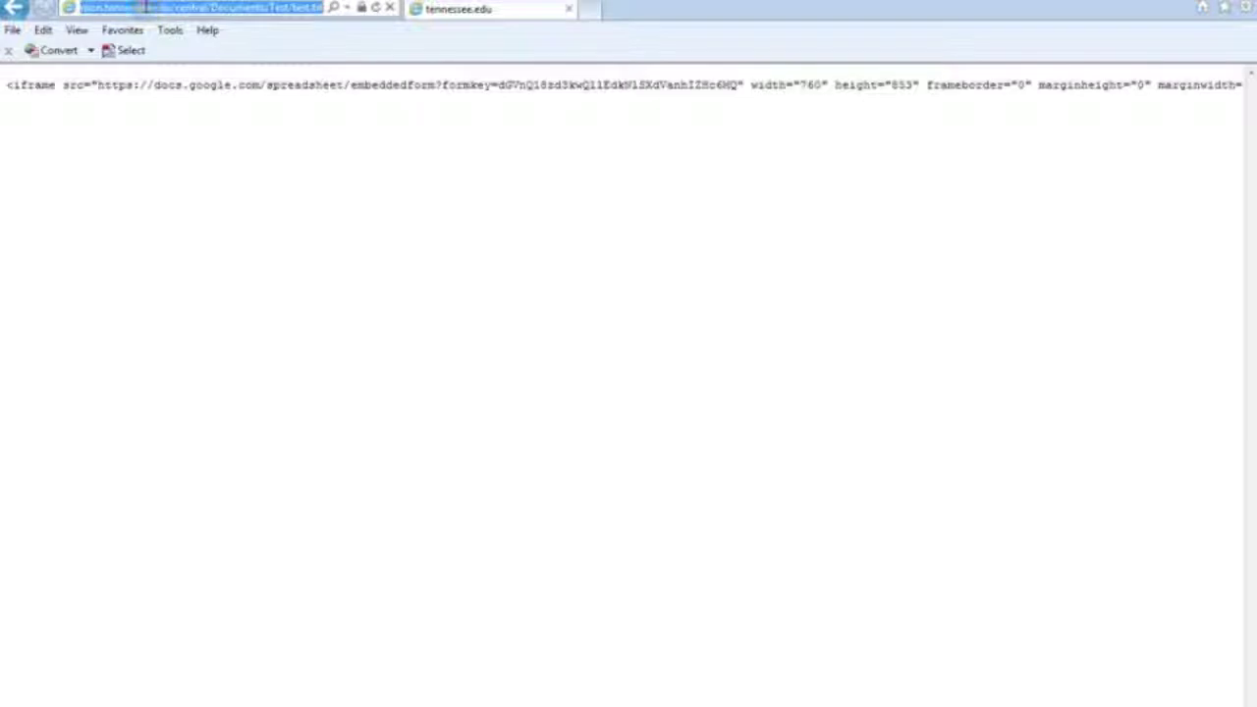
{"action": "right_click", "coordinate": [146, 8]}
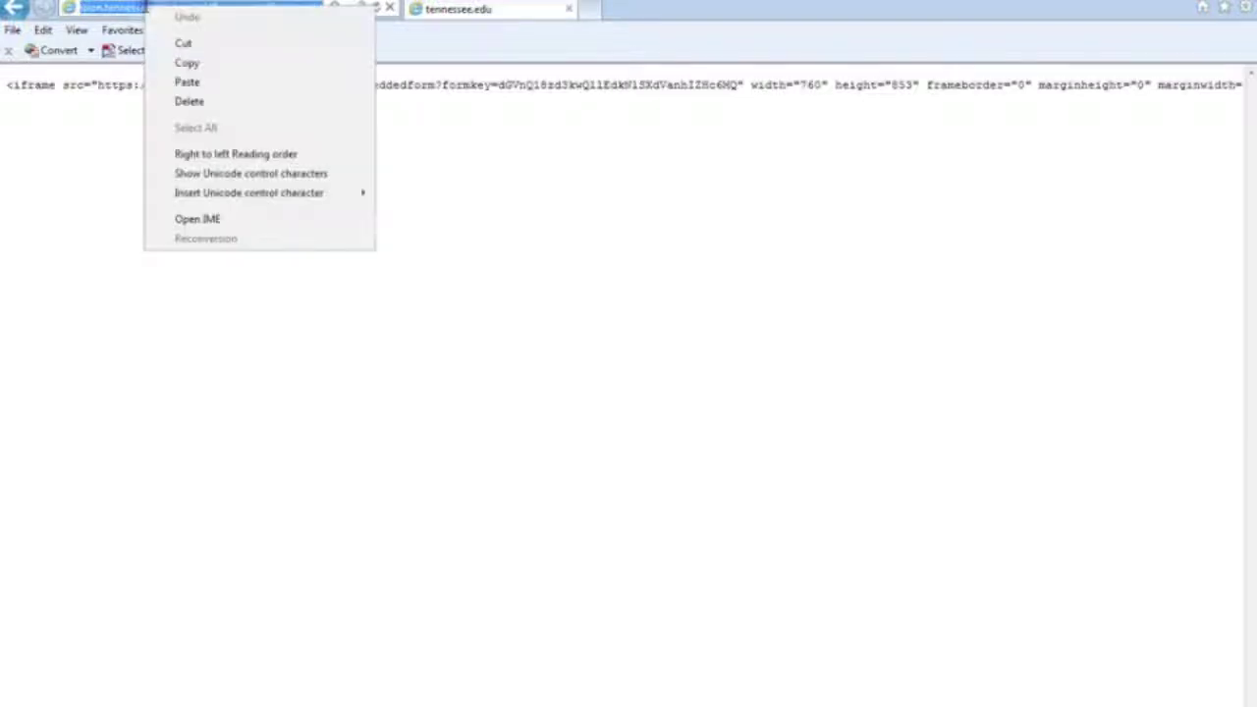
{"action": "left_click", "coordinate": [187, 63]}
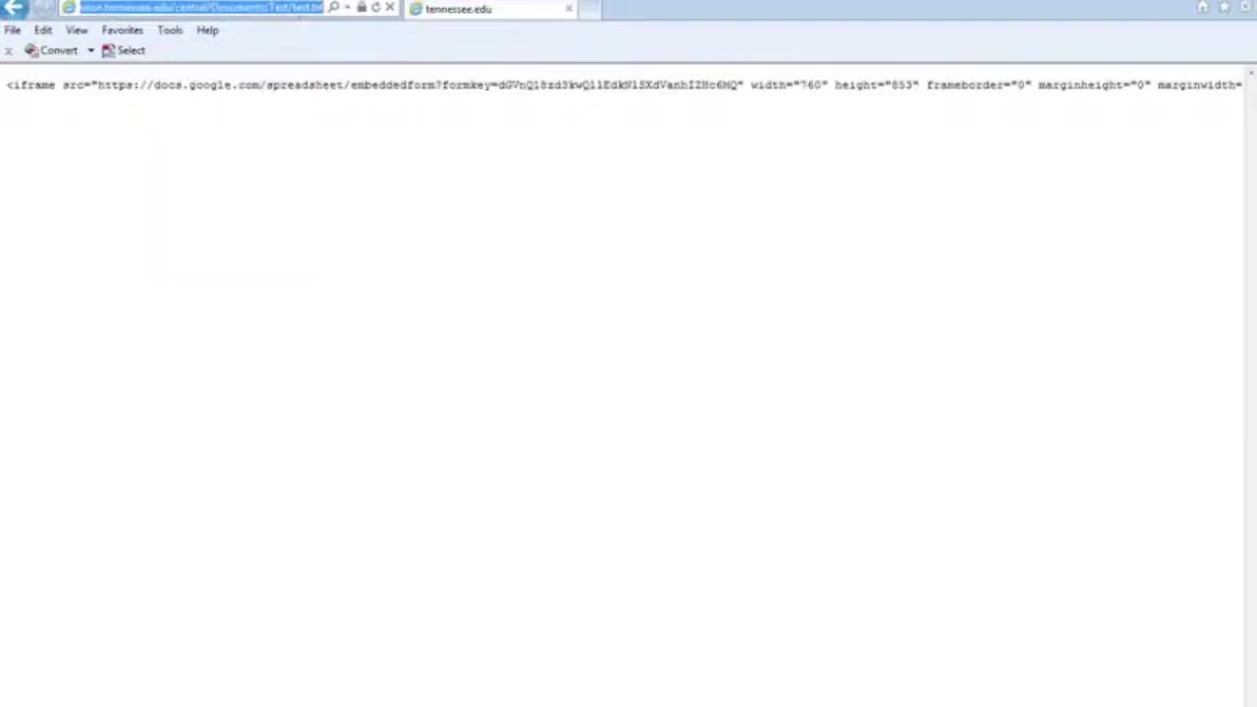